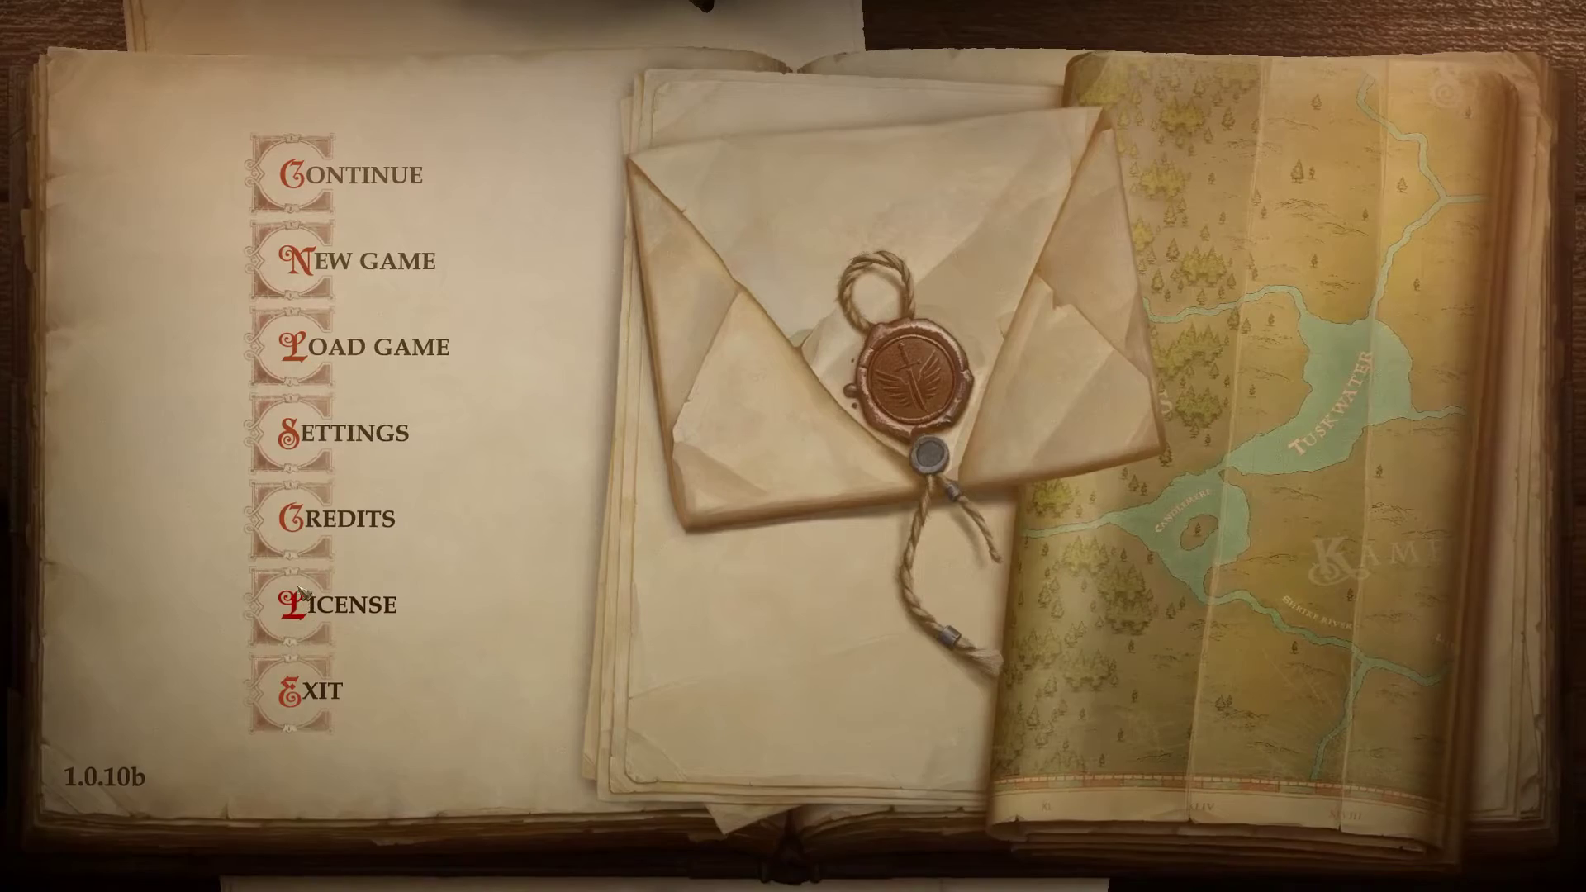
Step: Start a new game, accept the default difficulty and choose Create a New Character
{"action": "left_click", "coordinate": [304, 275]}
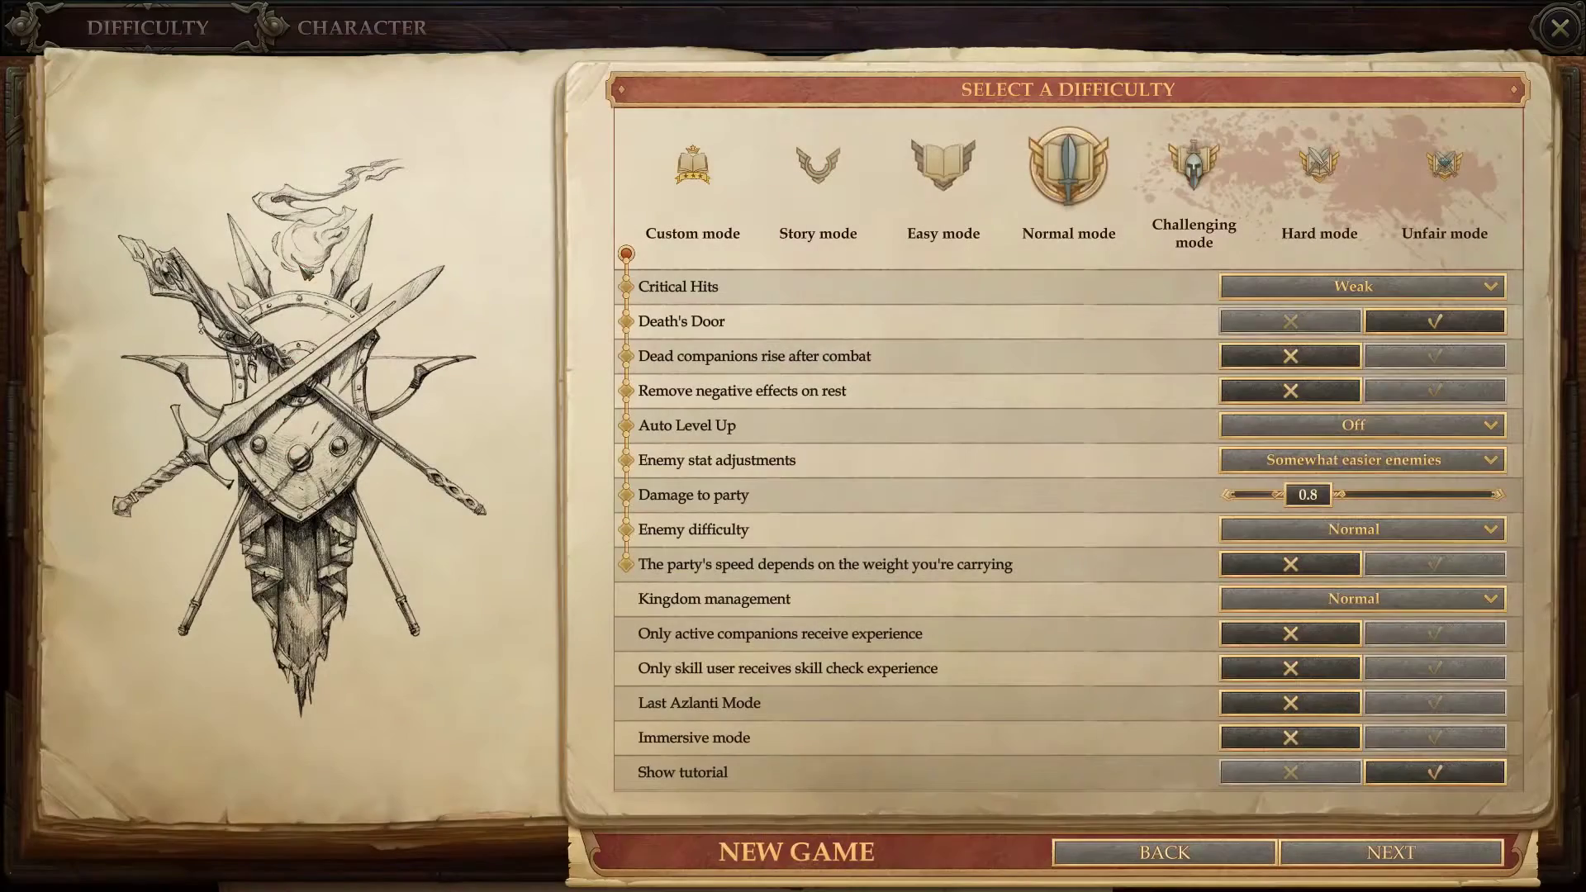
{"action": "left_click", "coordinate": [1391, 859]}
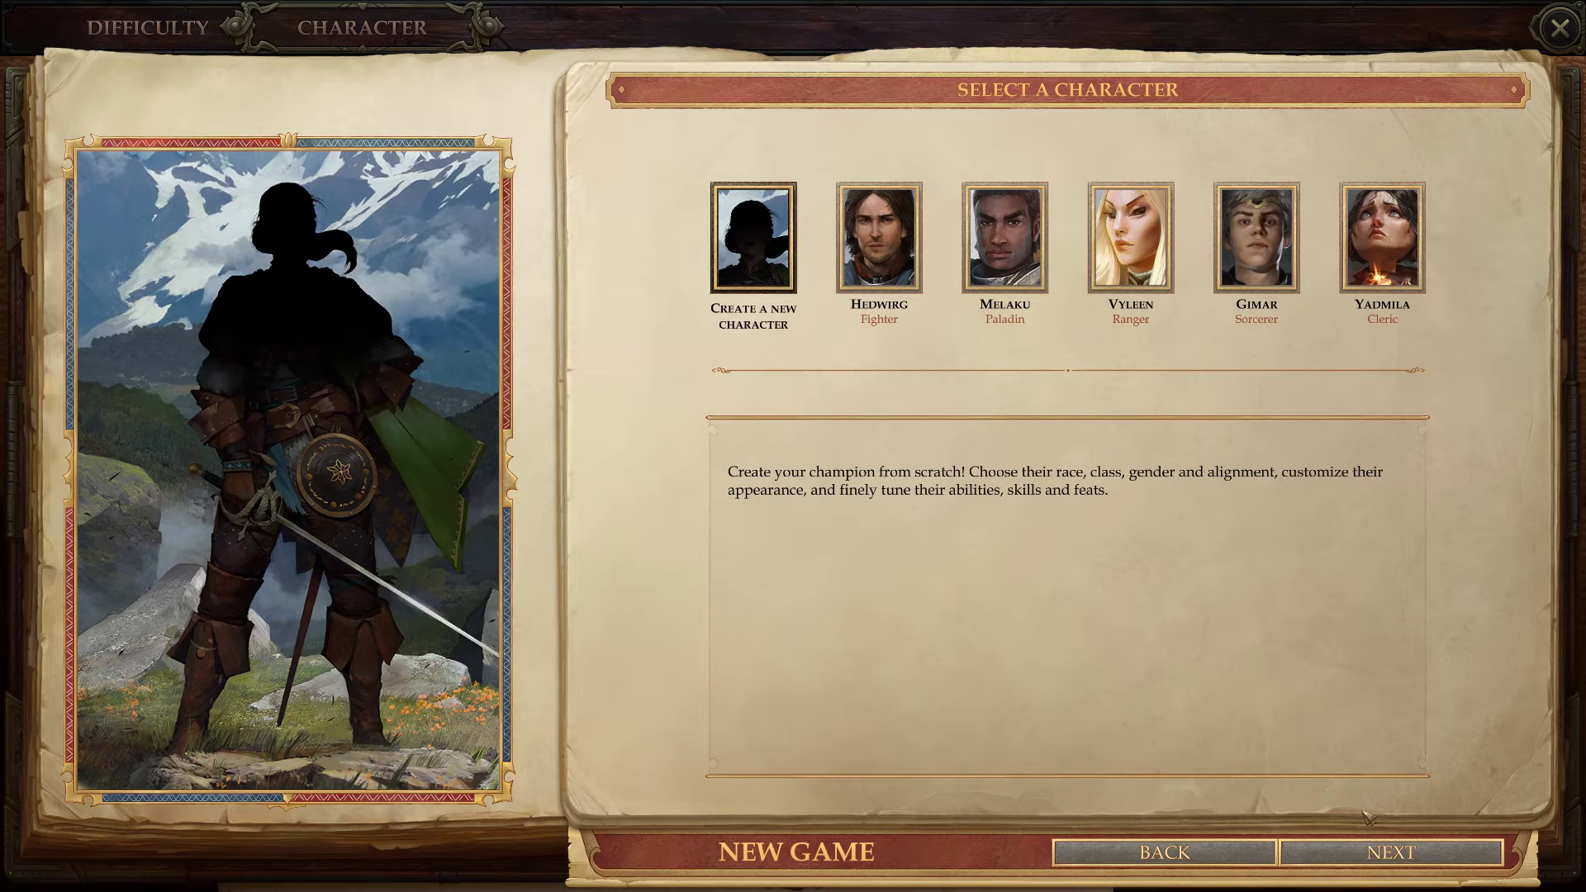
{"action": "left_click", "coordinate": [1418, 858]}
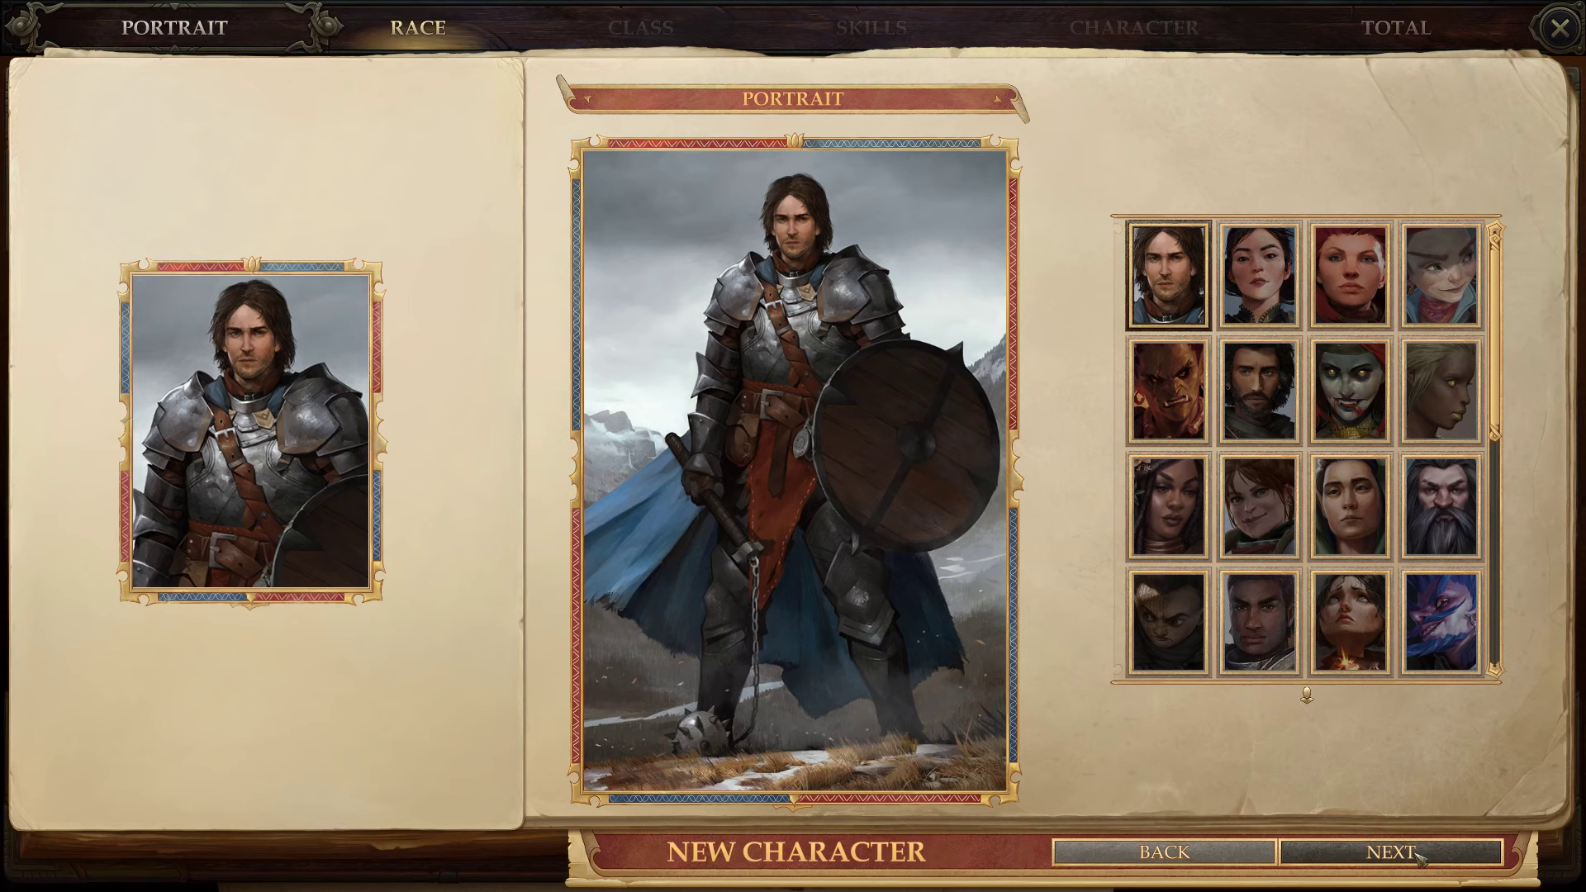
Step: Add a custom portrait with the + button and open its Portraits folder on disk
{"action": "left_click", "coordinate": [1306, 696]}
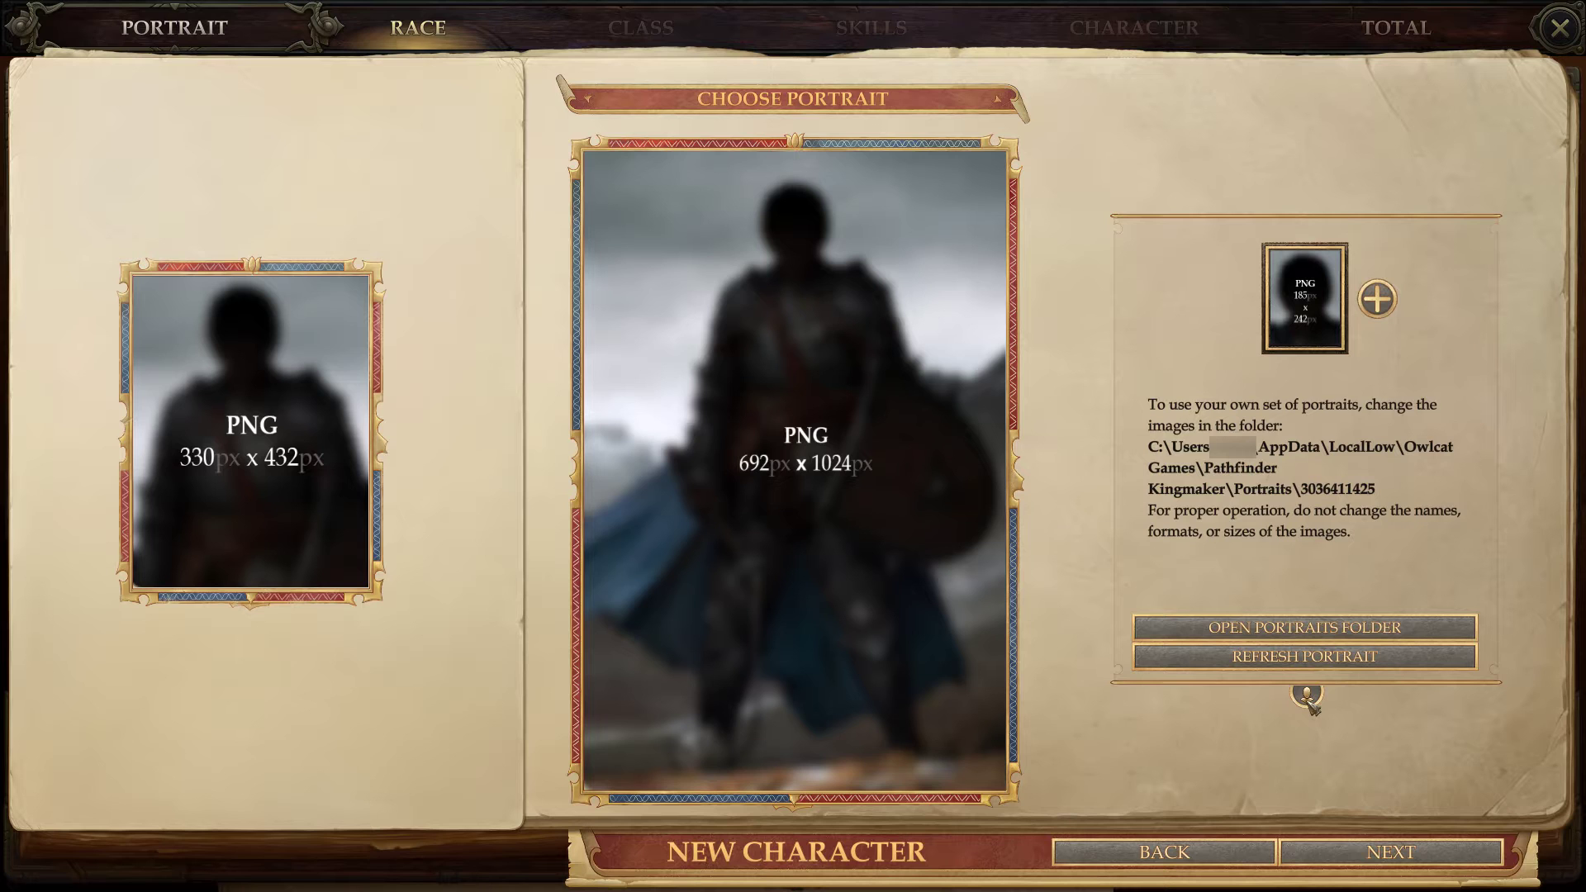
{"action": "left_click", "coordinate": [1349, 633]}
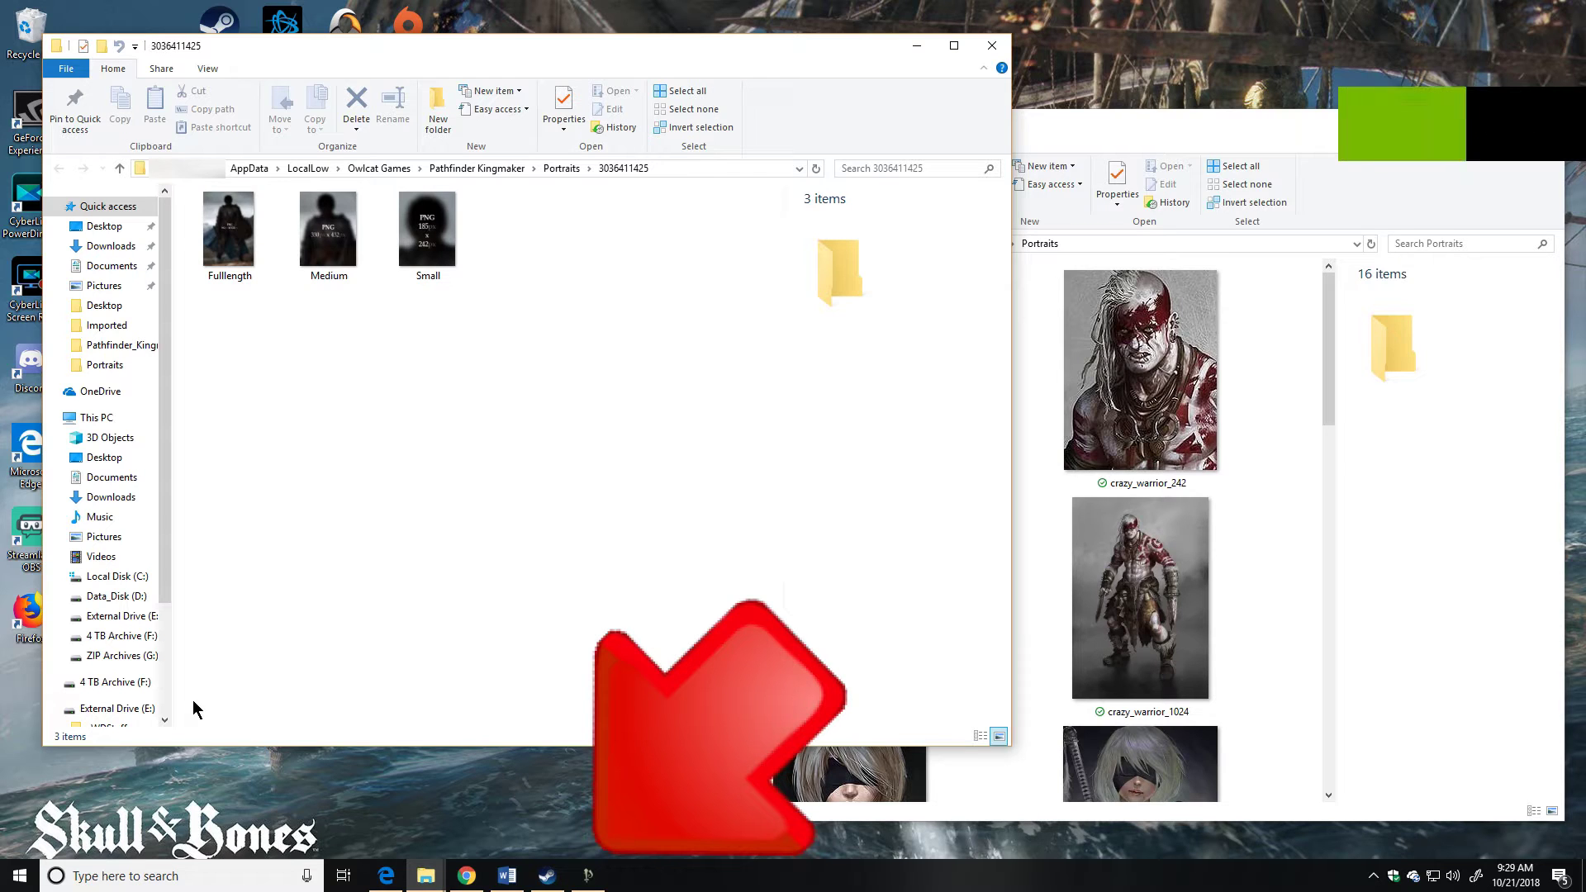
{"action": "left_click_drag", "start_coordinate": [223, 642], "coordinate": [423, 259]}
{"action": "key", "text": "Delete"}
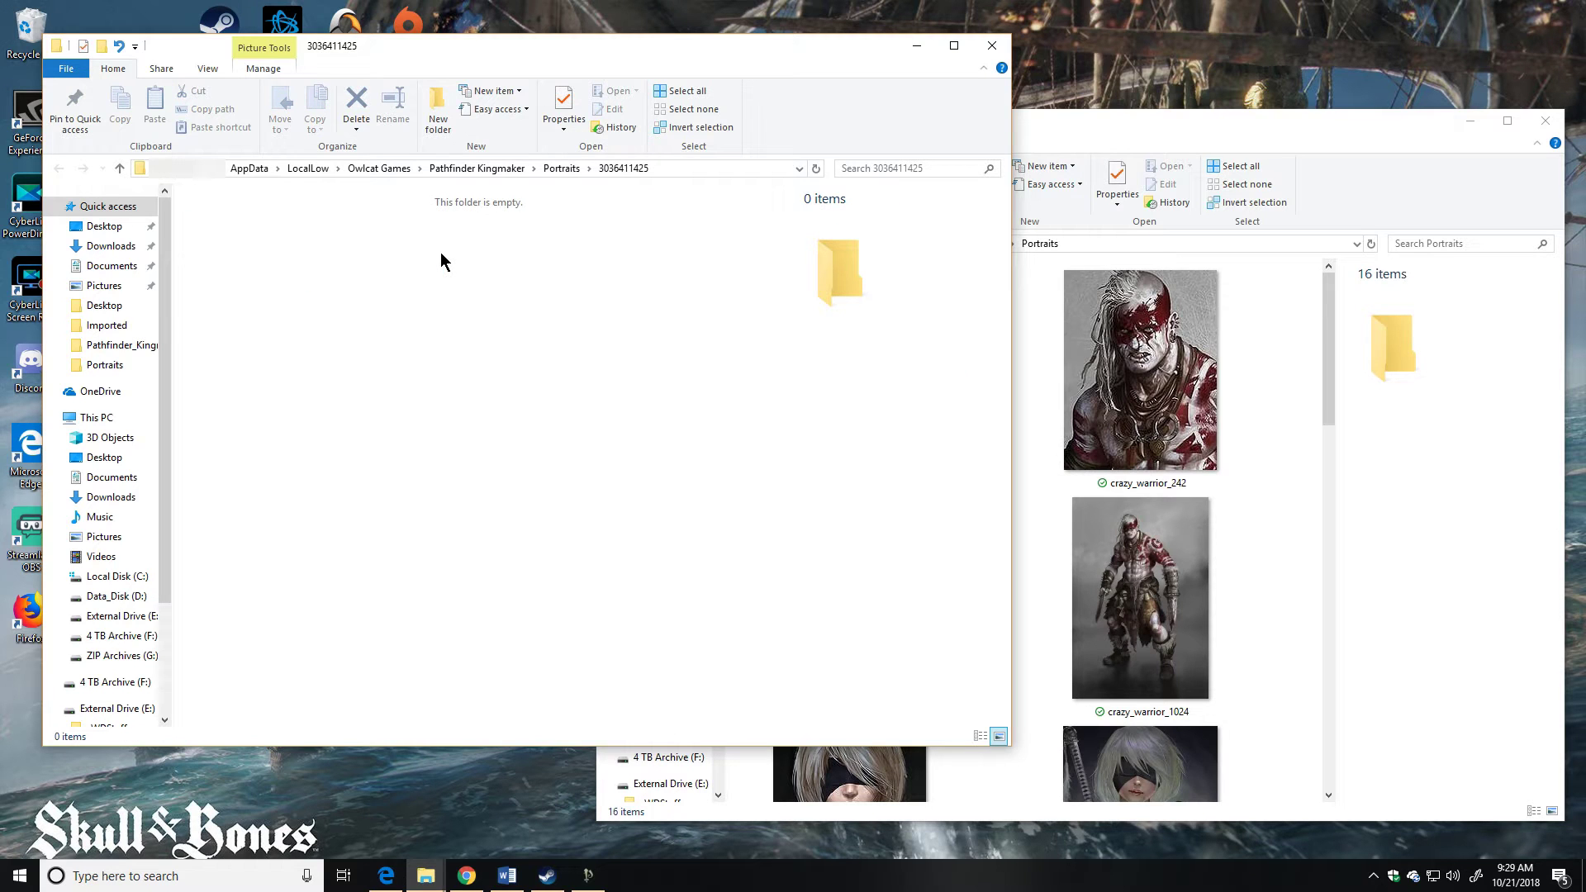
{"action": "left_click", "coordinate": [1140, 372]}
{"action": "scroll", "coordinate": [991, 512], "scroll_direction": "down", "scroll_amount": 5}
{"action": "left_click", "coordinate": [859, 595]}
{"action": "left_click", "coordinate": [880, 421], "text": "shift"}
{"action": "left_click_drag", "start_coordinate": [881, 421], "coordinate": [489, 372]}
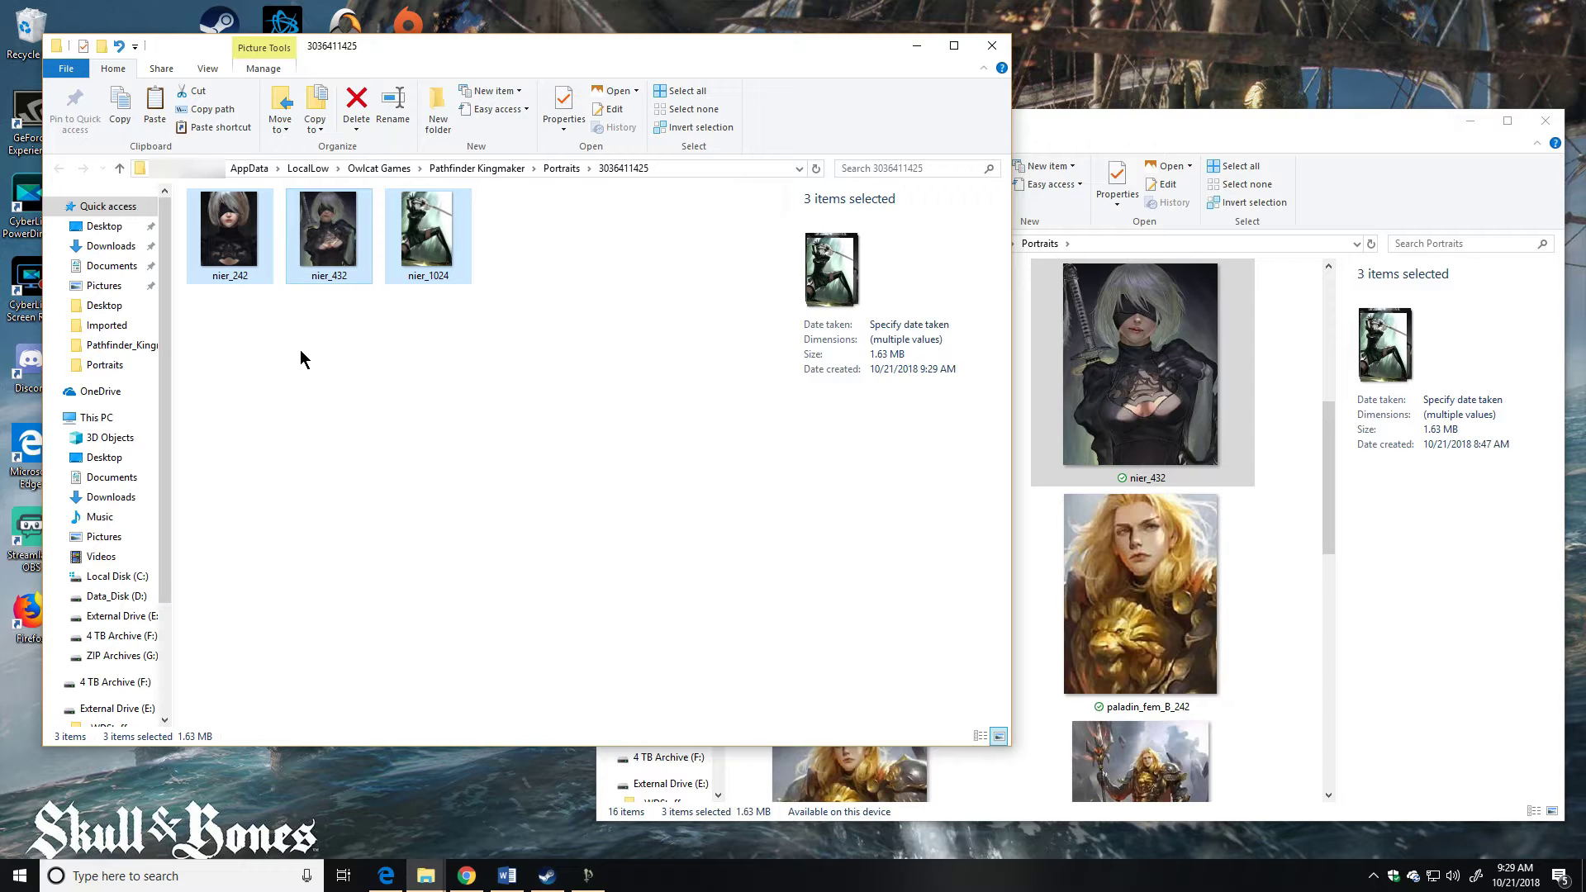
Step: Rename the nier images to Small, Medium and Fulllength
{"action": "left_click", "coordinate": [233, 278]}
{"action": "left_click", "coordinate": [245, 276]}
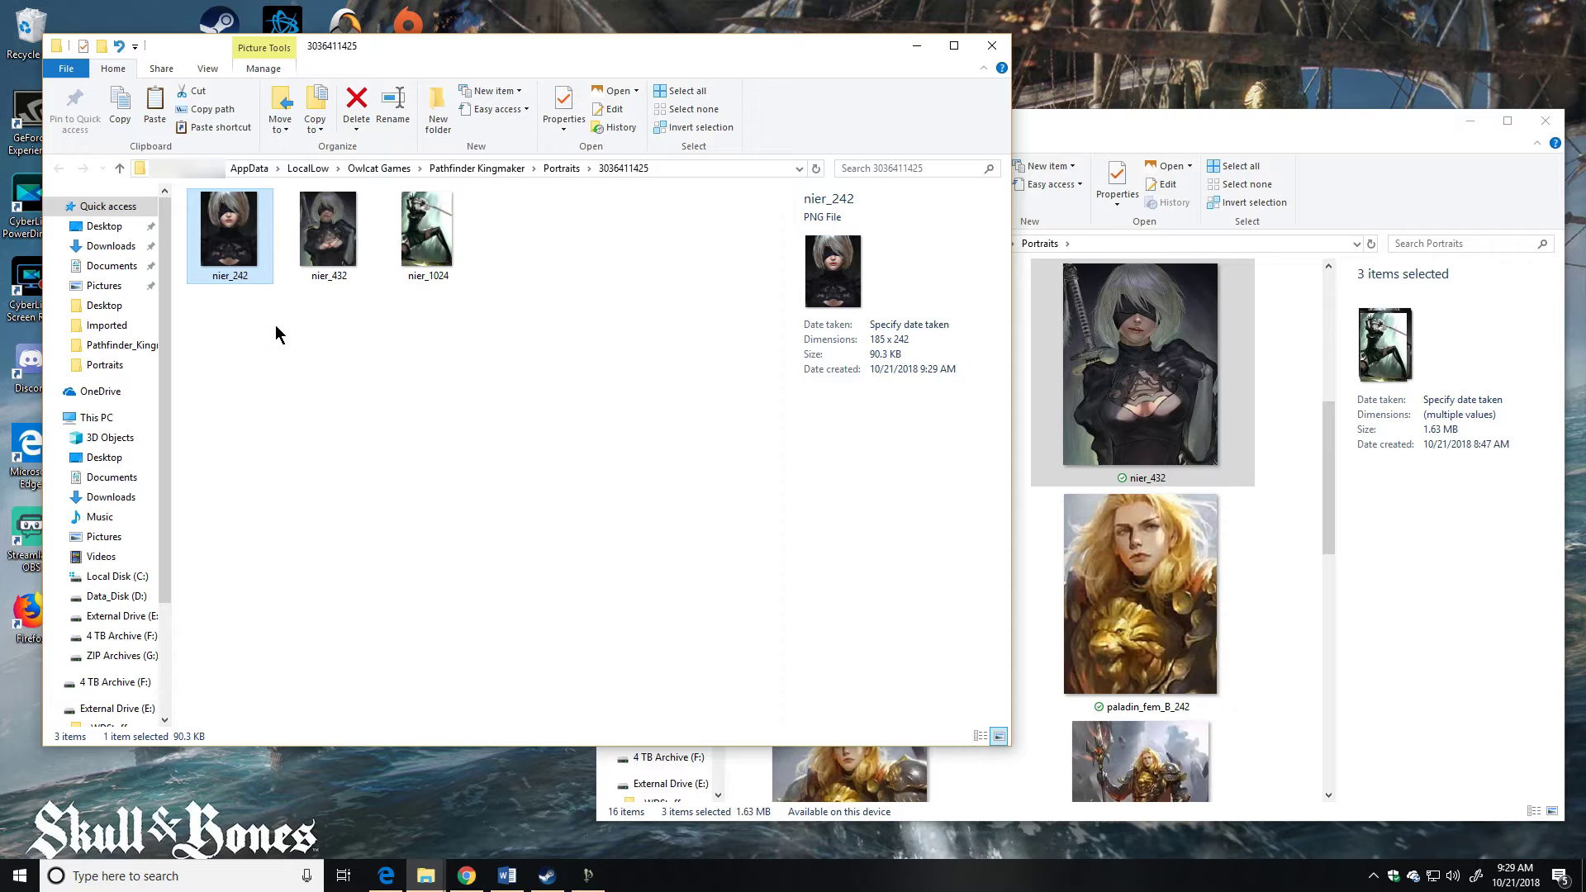
{"action": "type", "text": "Small"}
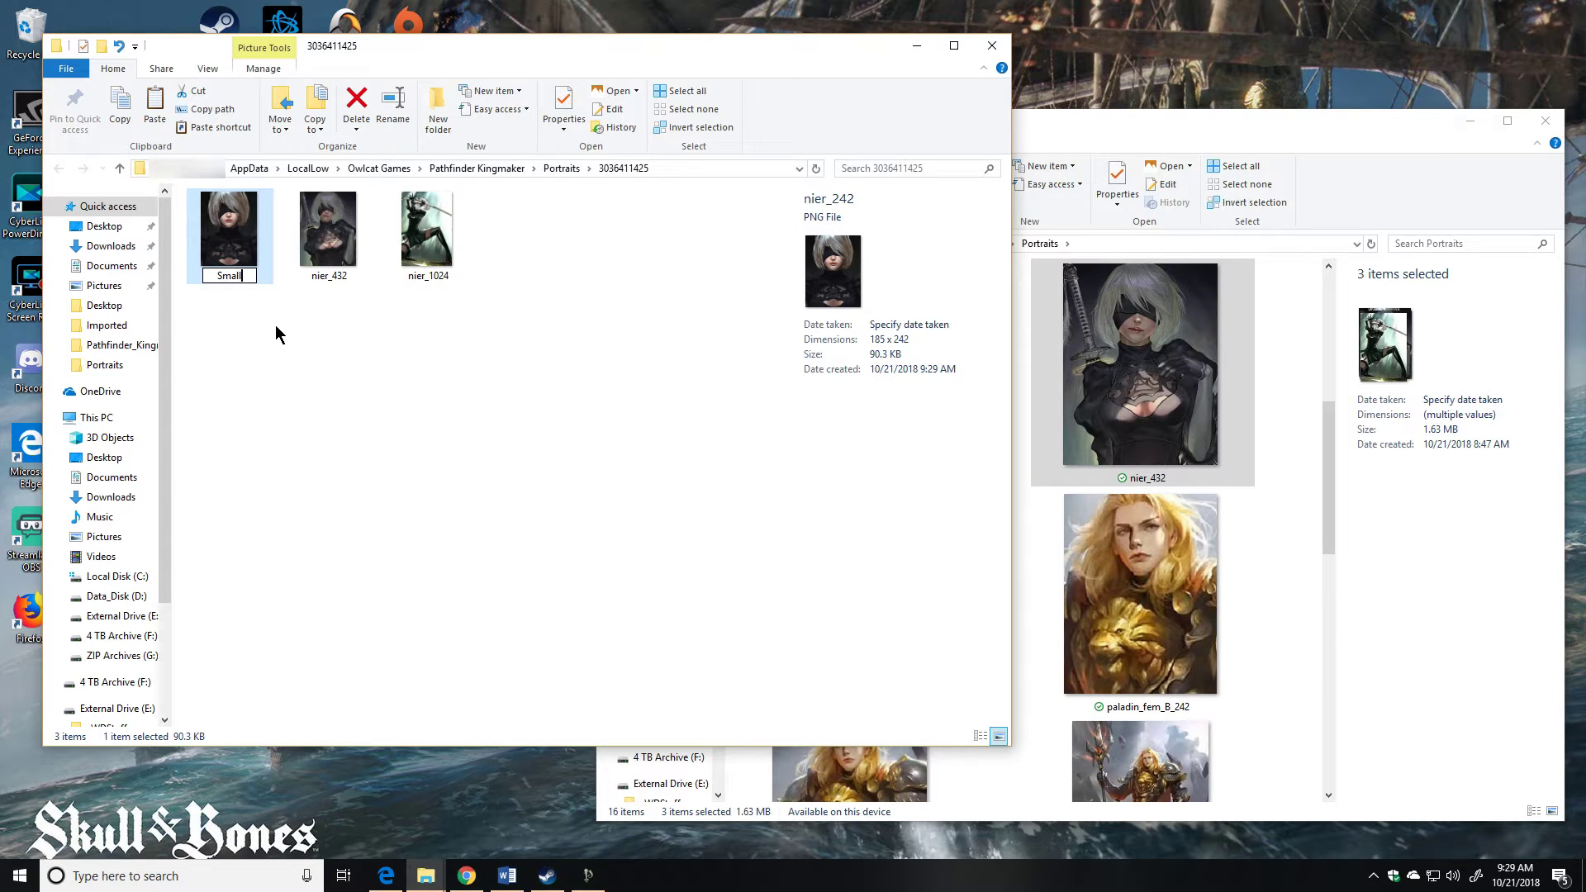
{"action": "key", "text": "Tab"}
{"action": "type", "text": "Medium"}
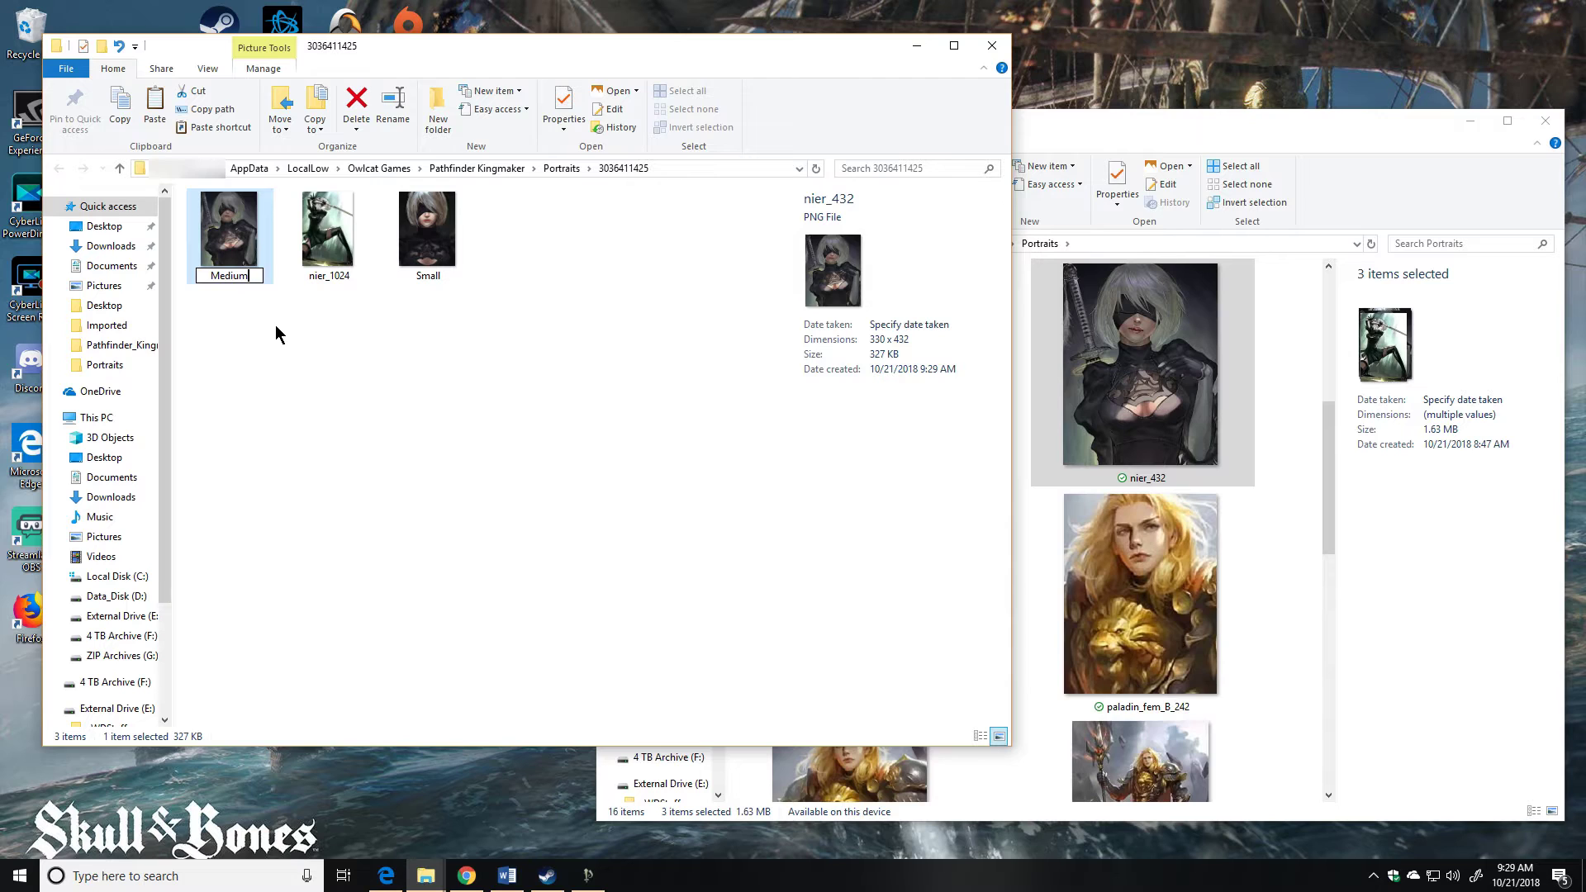
{"action": "key", "text": "Tab"}
{"action": "type", "text": "Fullleng"}
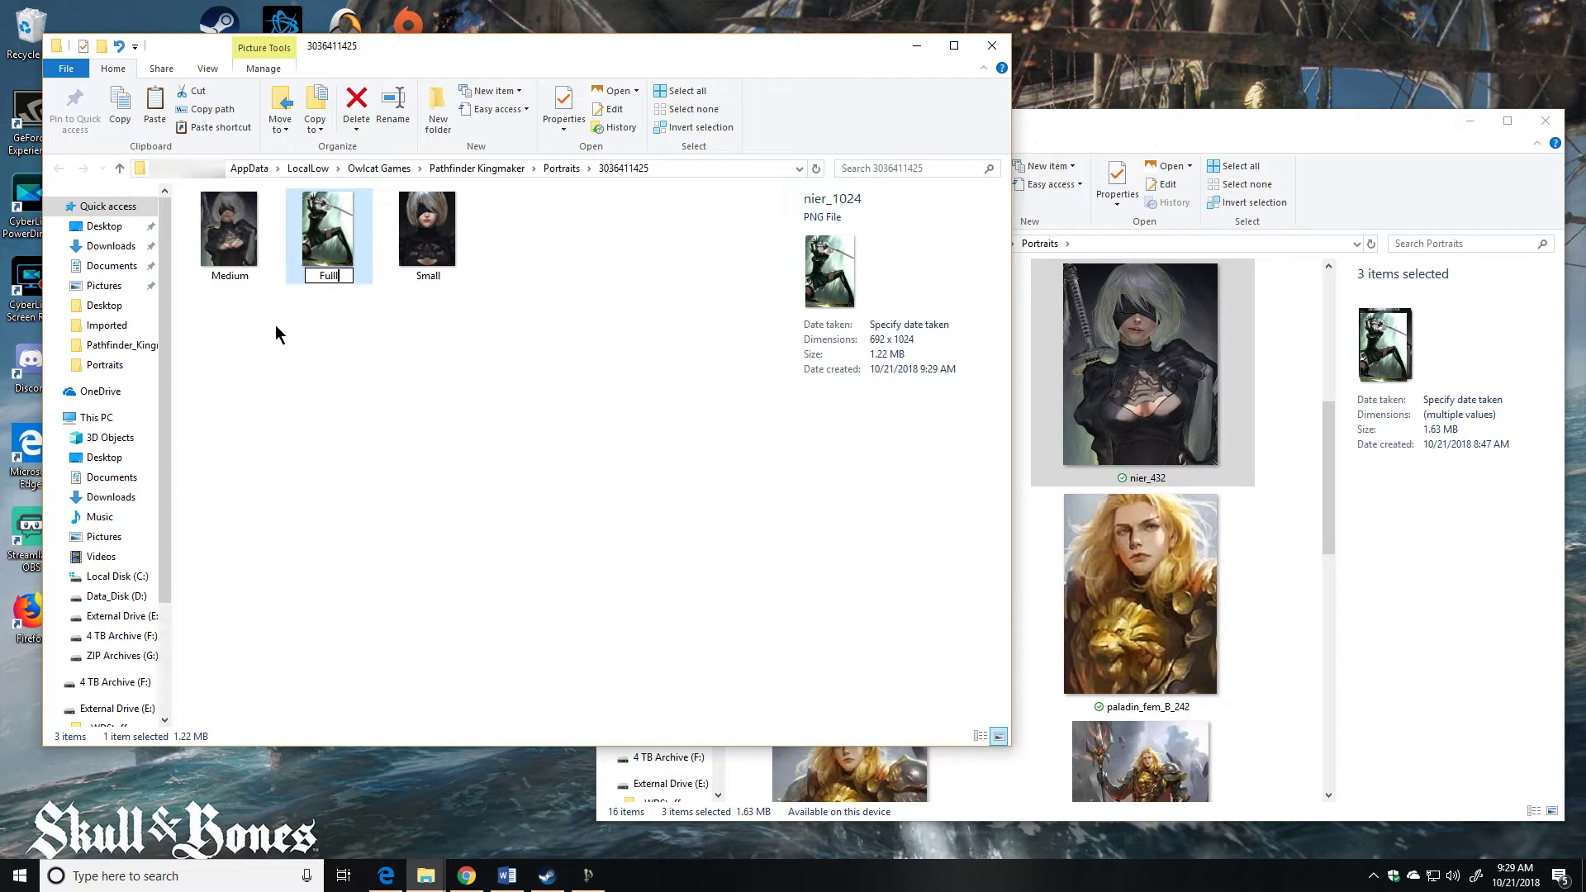
{"action": "type", "text": "th"}
{"action": "key", "text": "Return"}
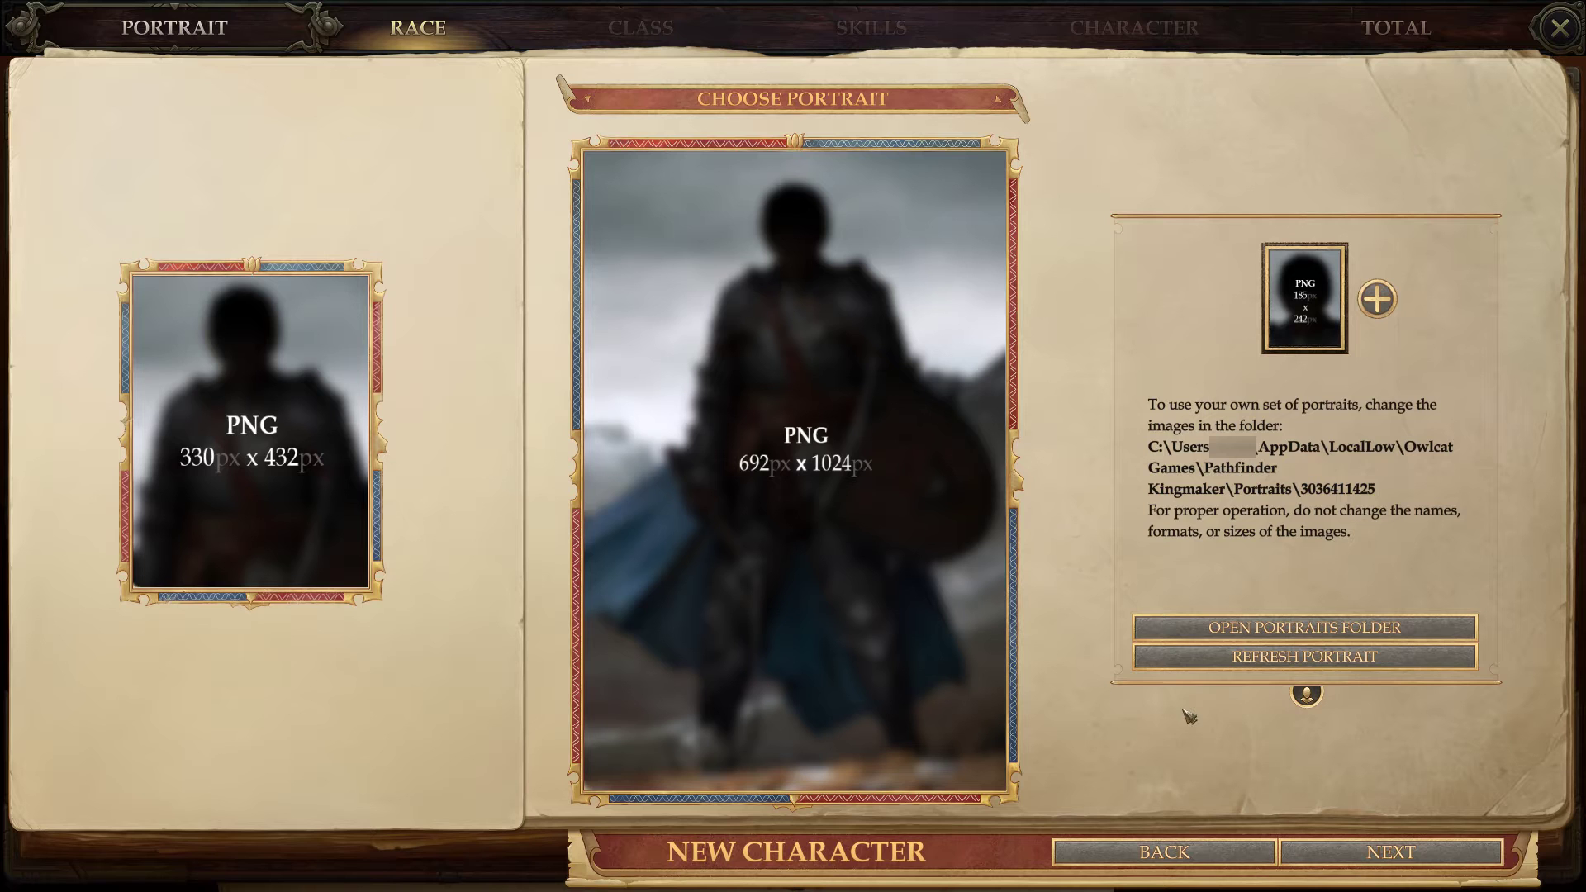
Step: Click Refresh Portrait so the game loads the new custom images
{"action": "left_click", "coordinate": [1304, 659]}
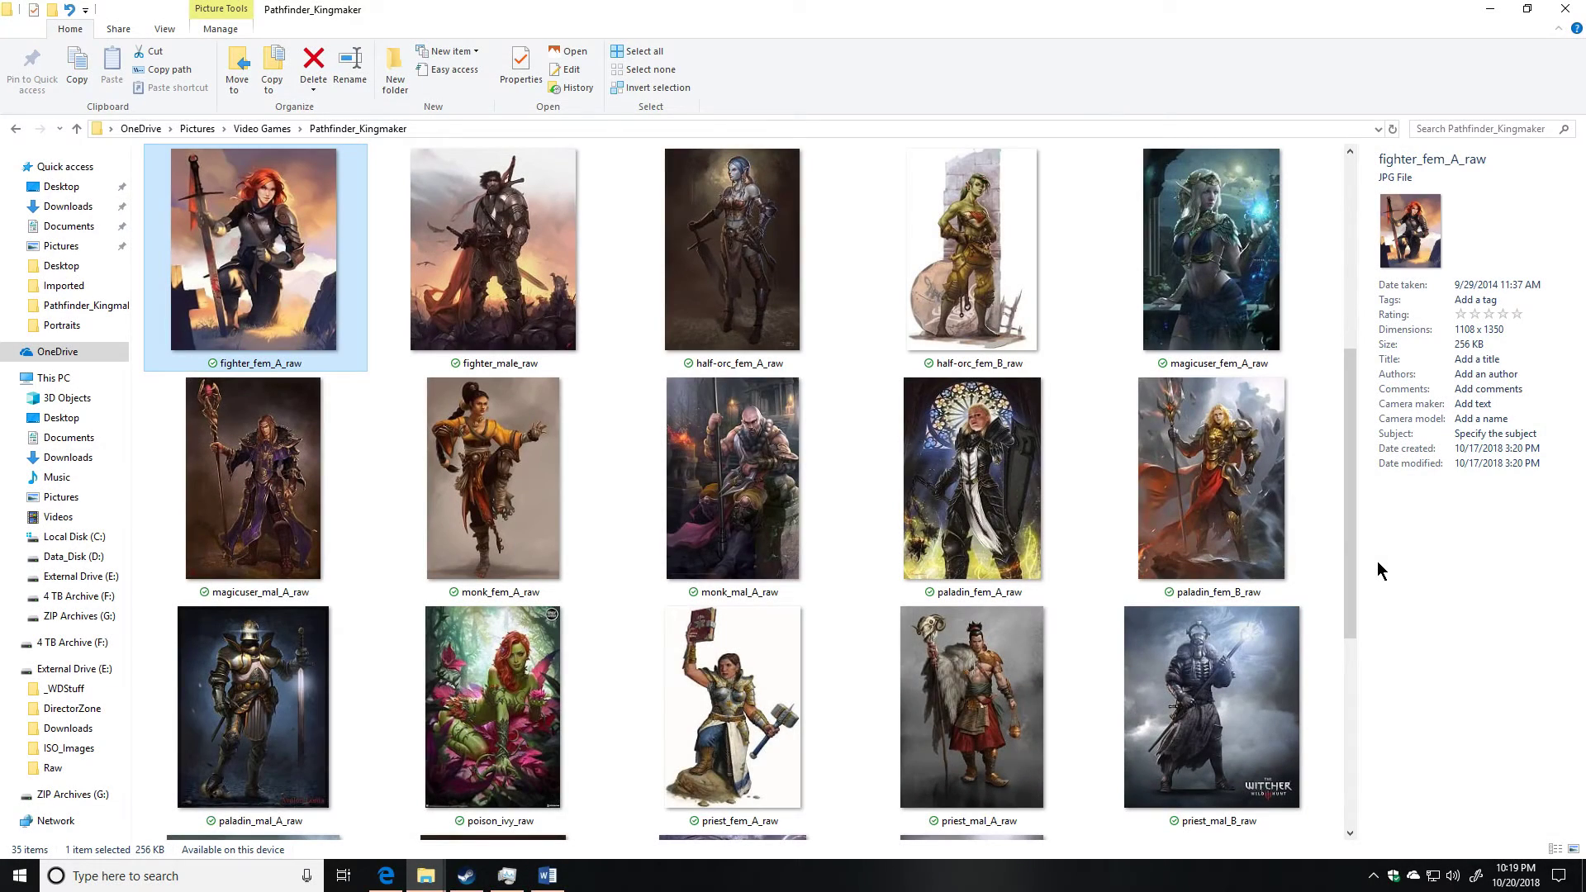
Step: Open paladin_fem_B_raw in Paint using its right-click Edit command
{"action": "left_click", "coordinate": [1237, 468]}
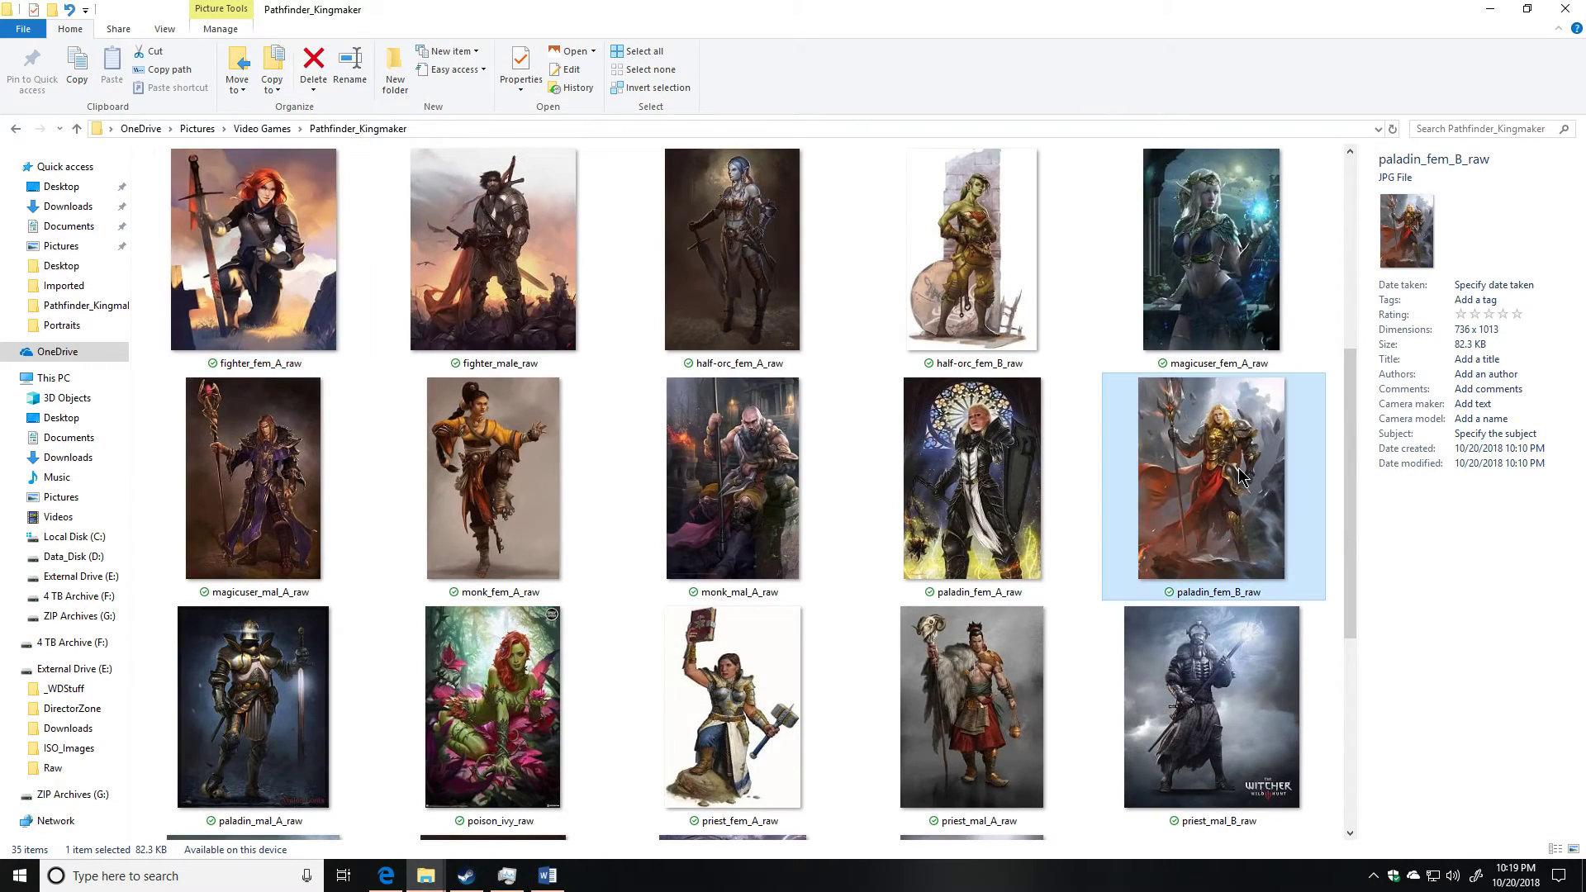
{"action": "right_click", "coordinate": [1228, 450]}
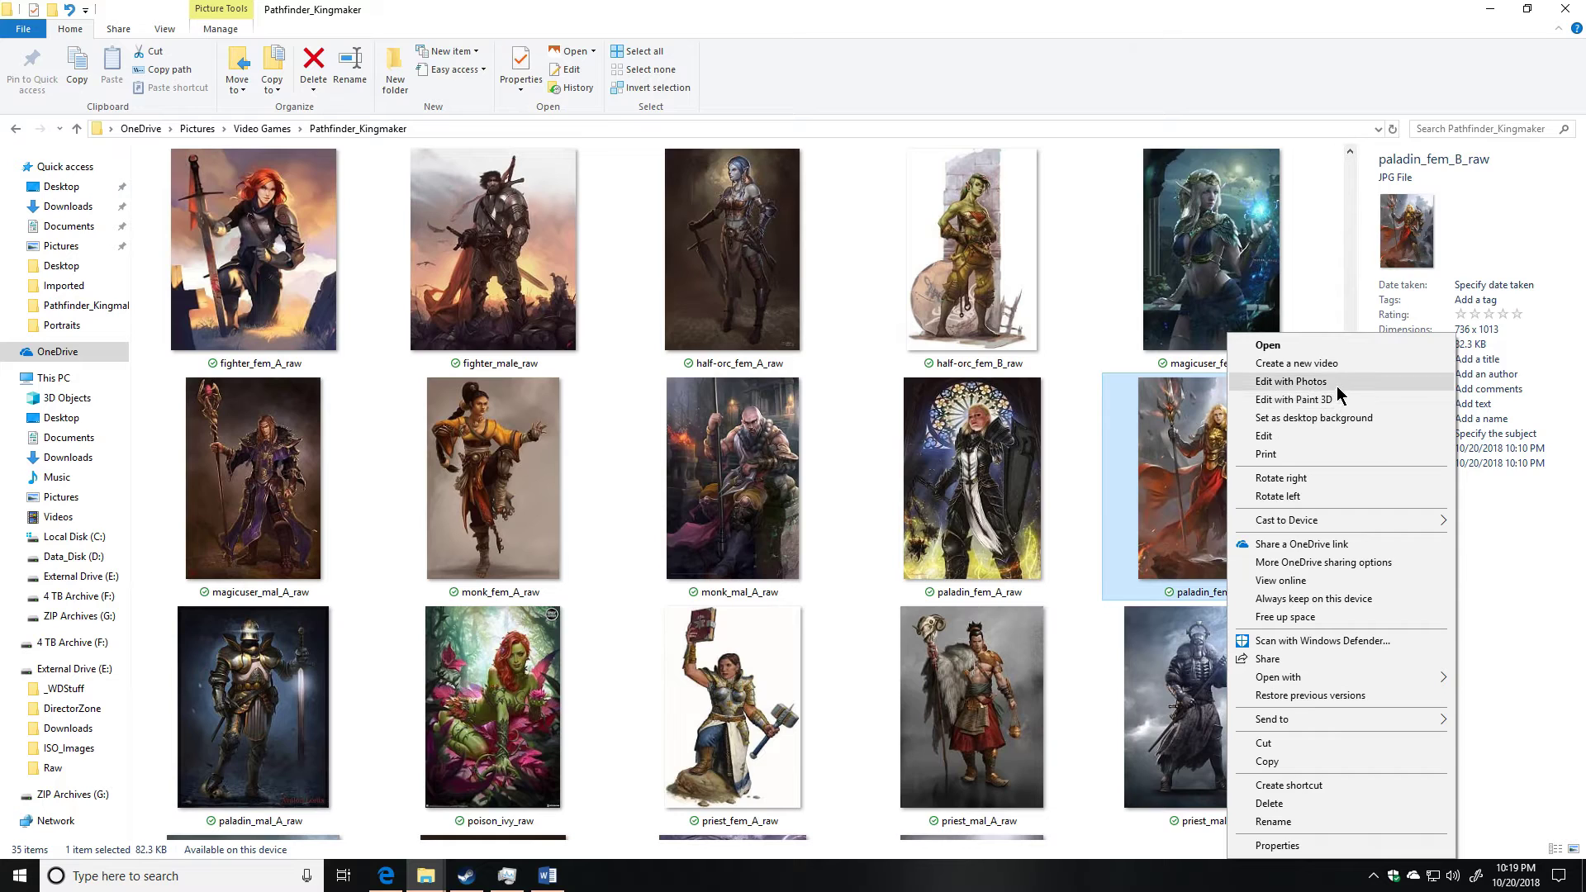
{"action": "left_click", "coordinate": [1332, 435]}
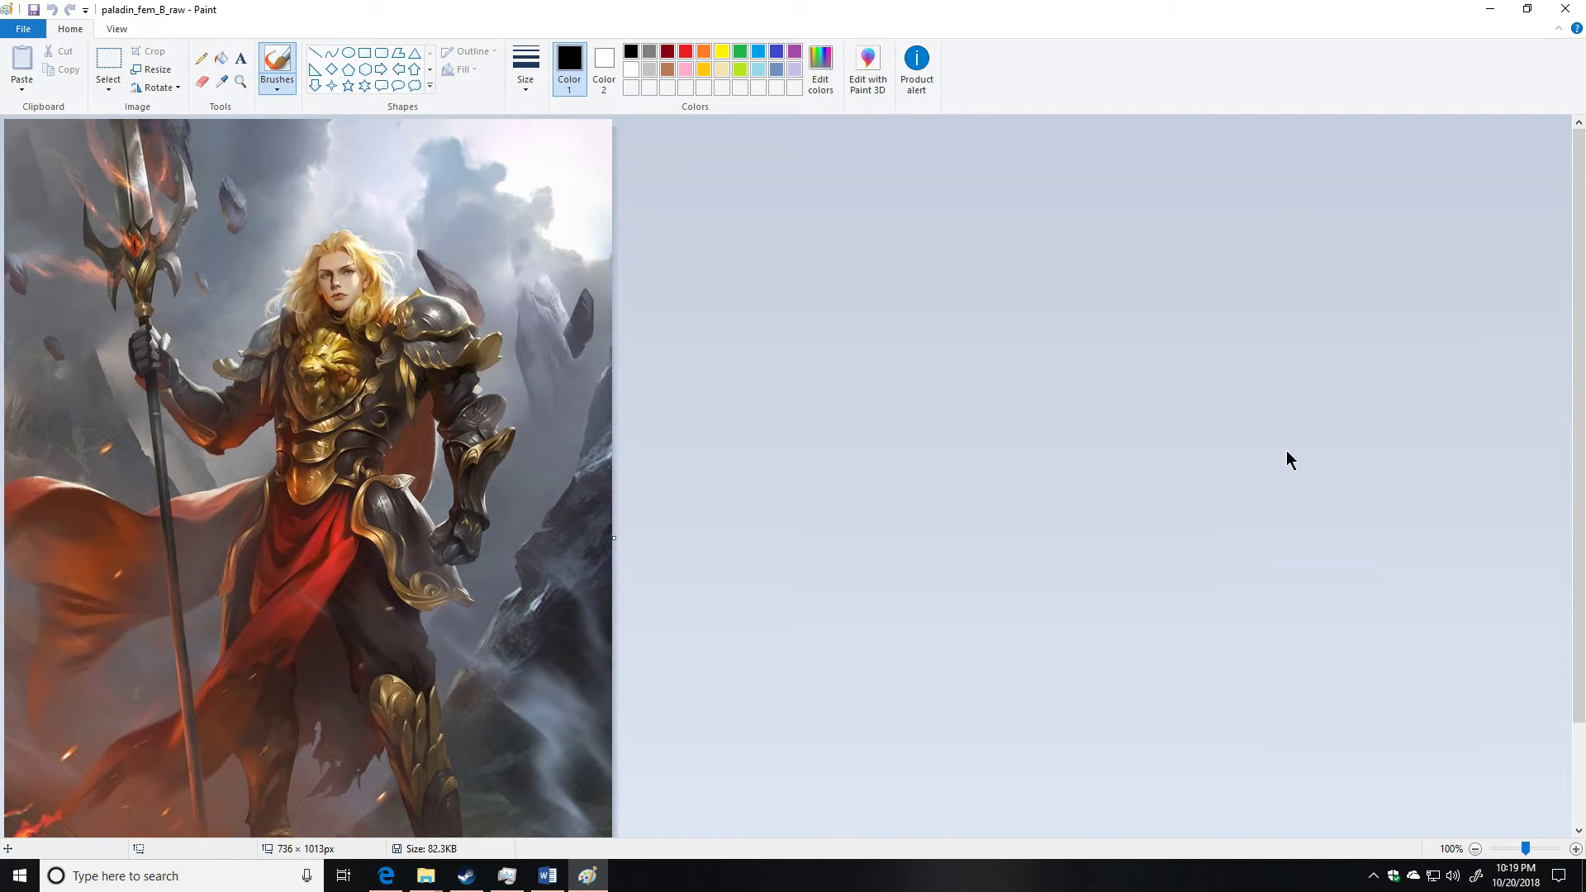
{"action": "key", "text": "super+r"}
Step: Resize the image in pixels to 1024 tall with aspect ratio kept, giving 743 × 1024
{"action": "left_click", "coordinate": [156, 70]}
{"action": "left_click", "coordinate": [182, 129]}
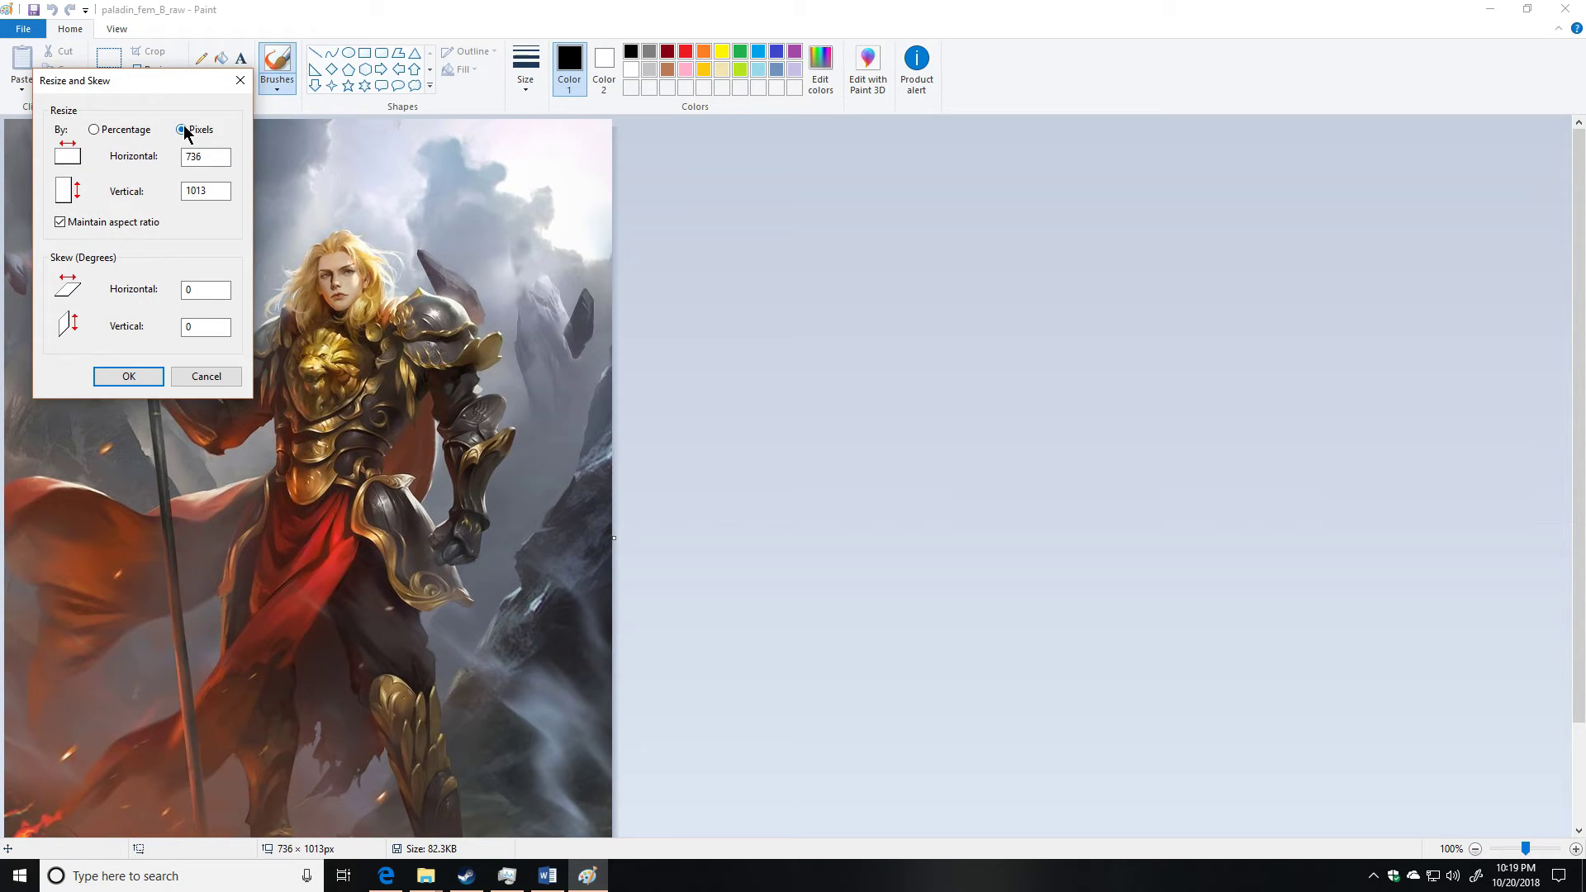
{"action": "double_click", "coordinate": [218, 191]}
{"action": "type", "text": "1024"}
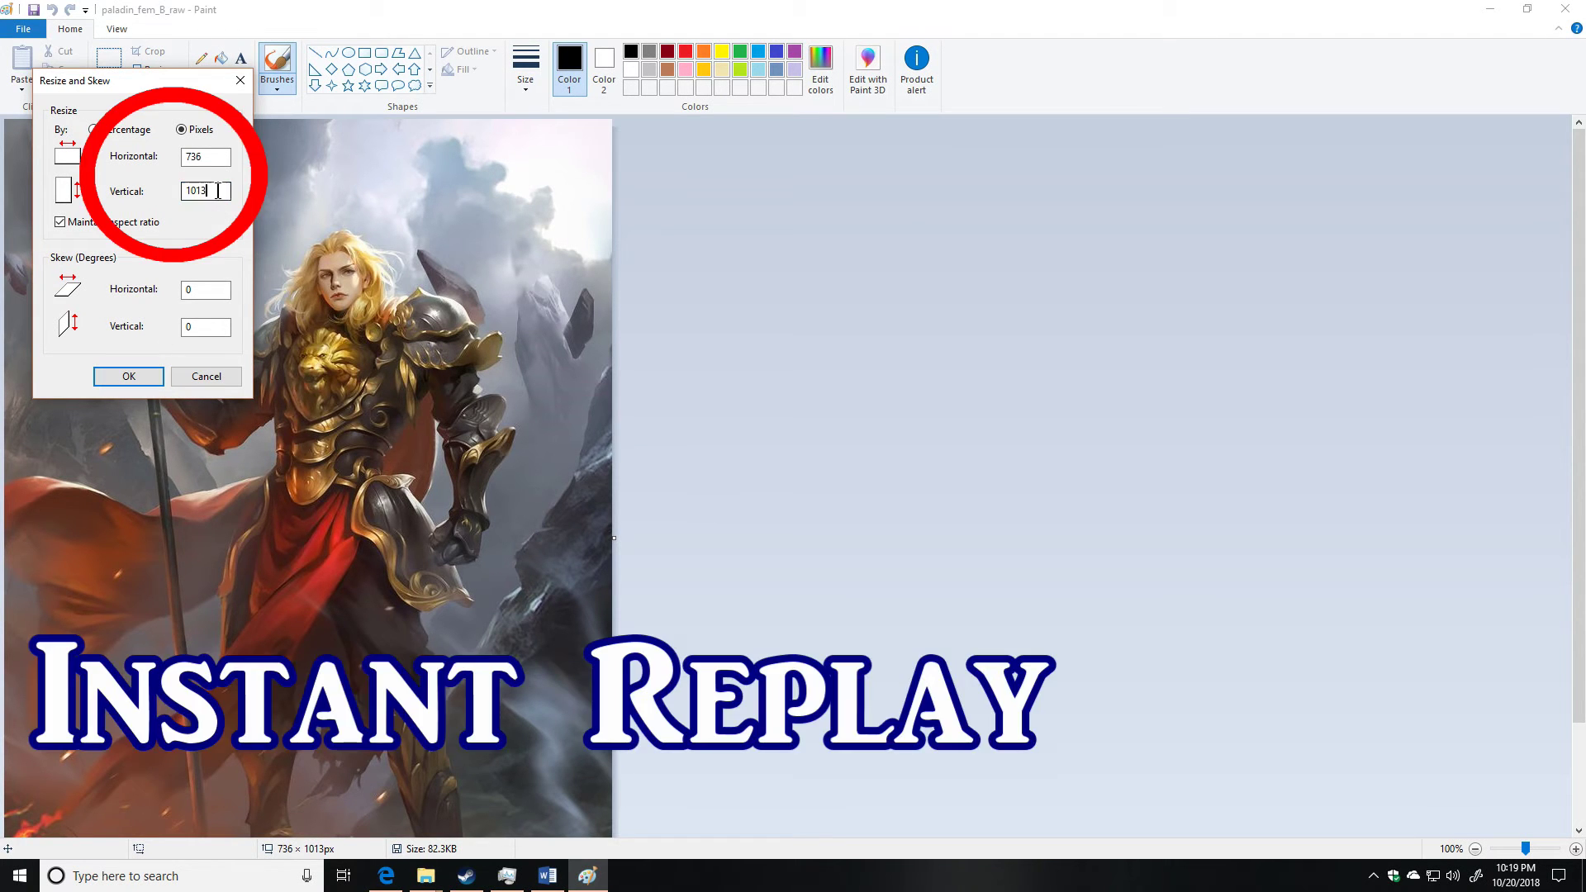
{"action": "double_click", "coordinate": [217, 191]}
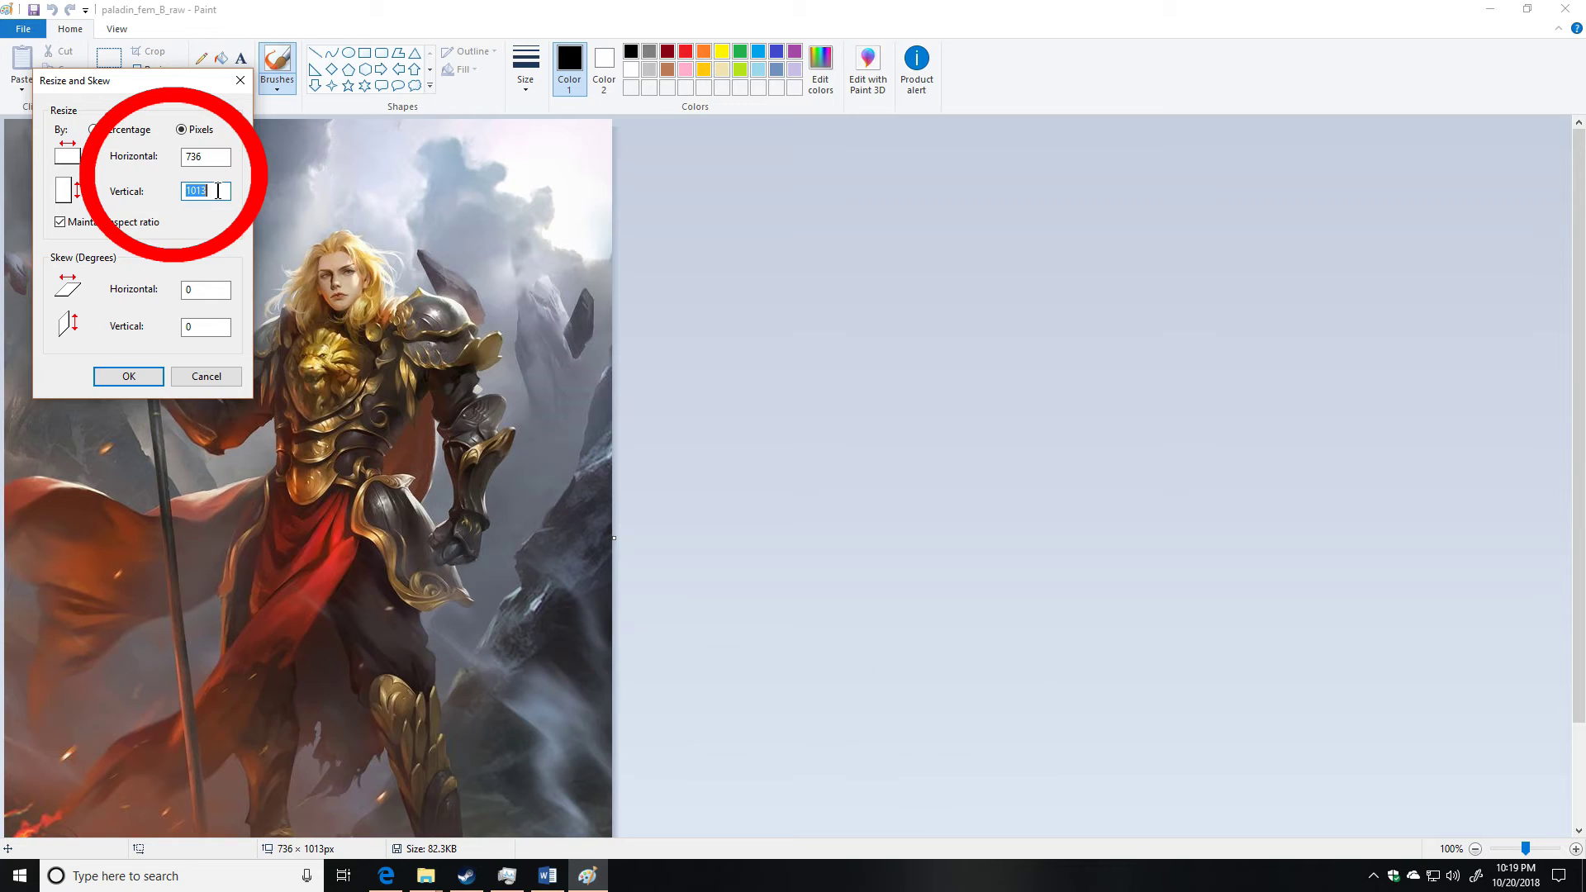
{"action": "type", "text": "1024"}
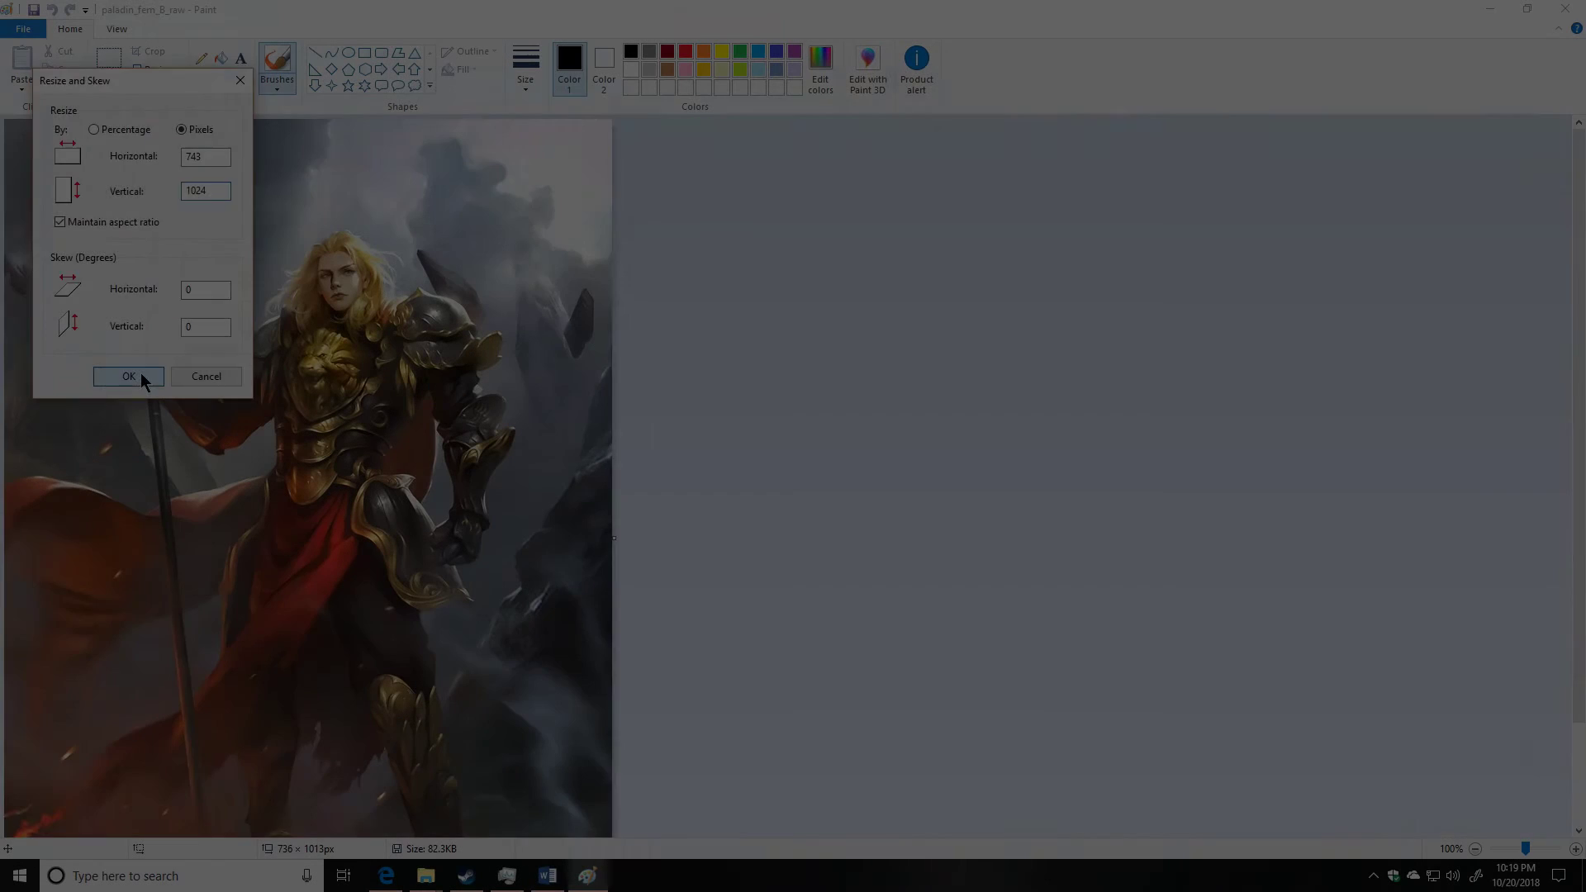
{"action": "left_click", "coordinate": [140, 373]}
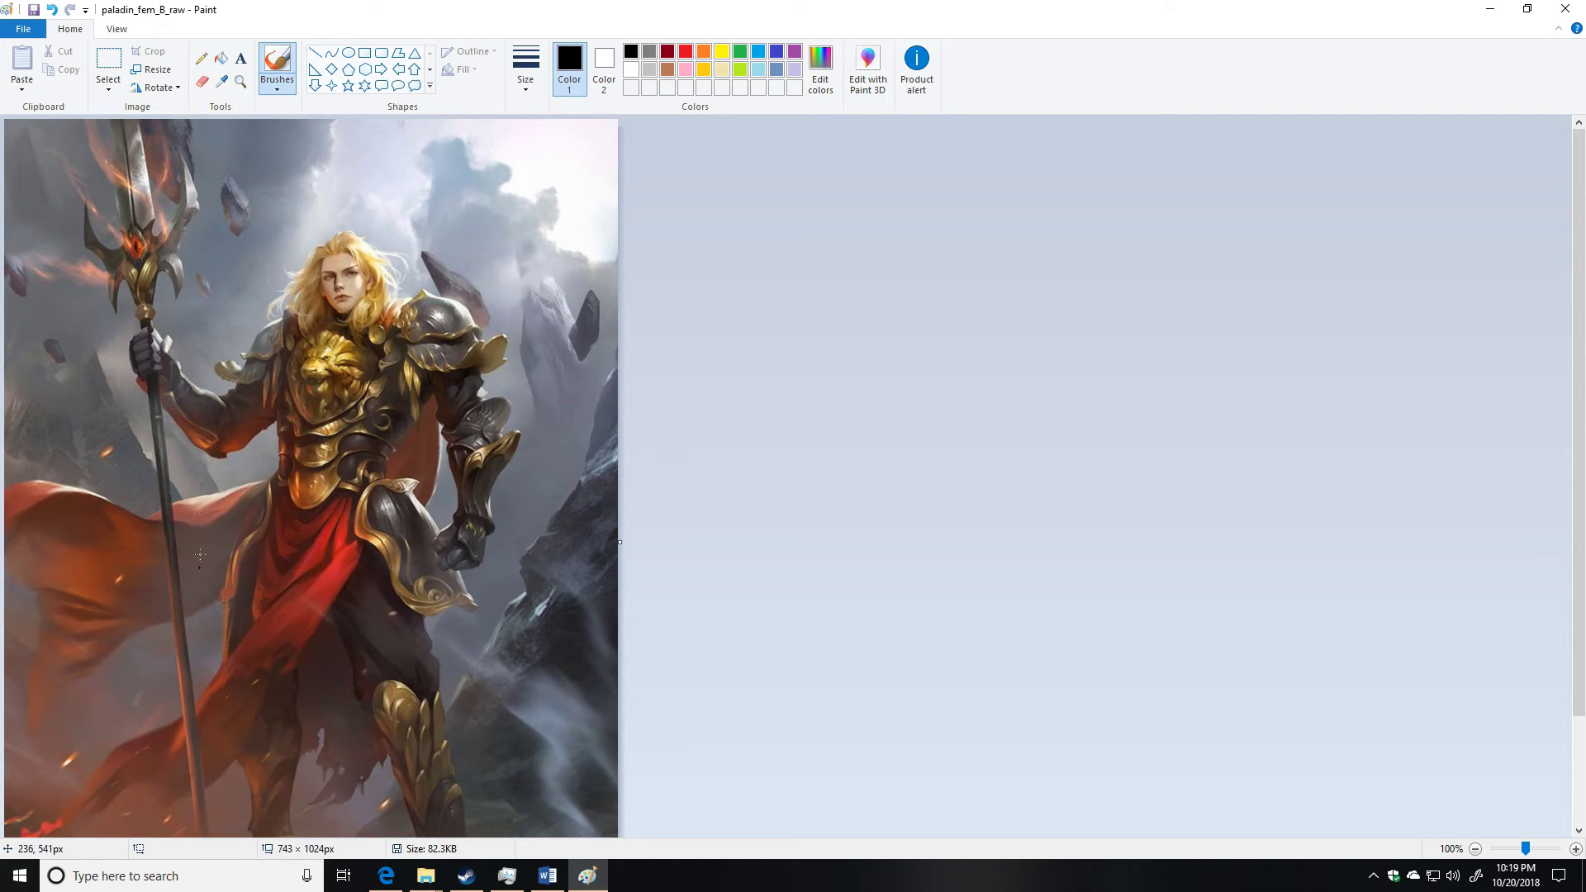
Step: Select the area to keep and crop the portrait from 743 to 692 px wide
{"action": "left_click", "coordinate": [101, 61]}
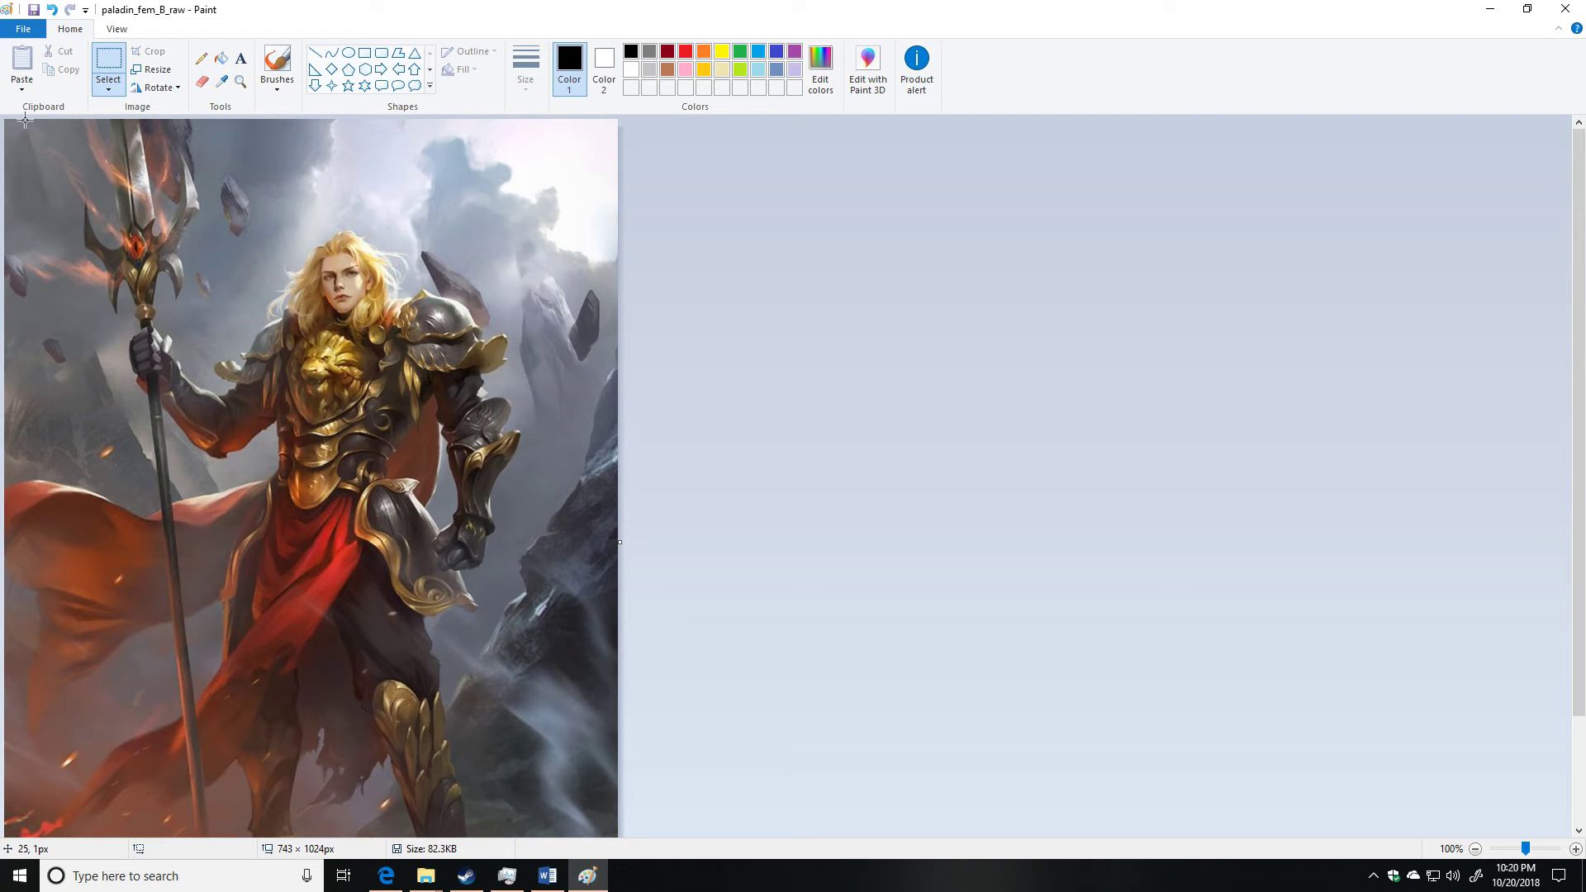
{"action": "left_click_drag", "start_coordinate": [24, 119], "coordinate": [596, 841]}
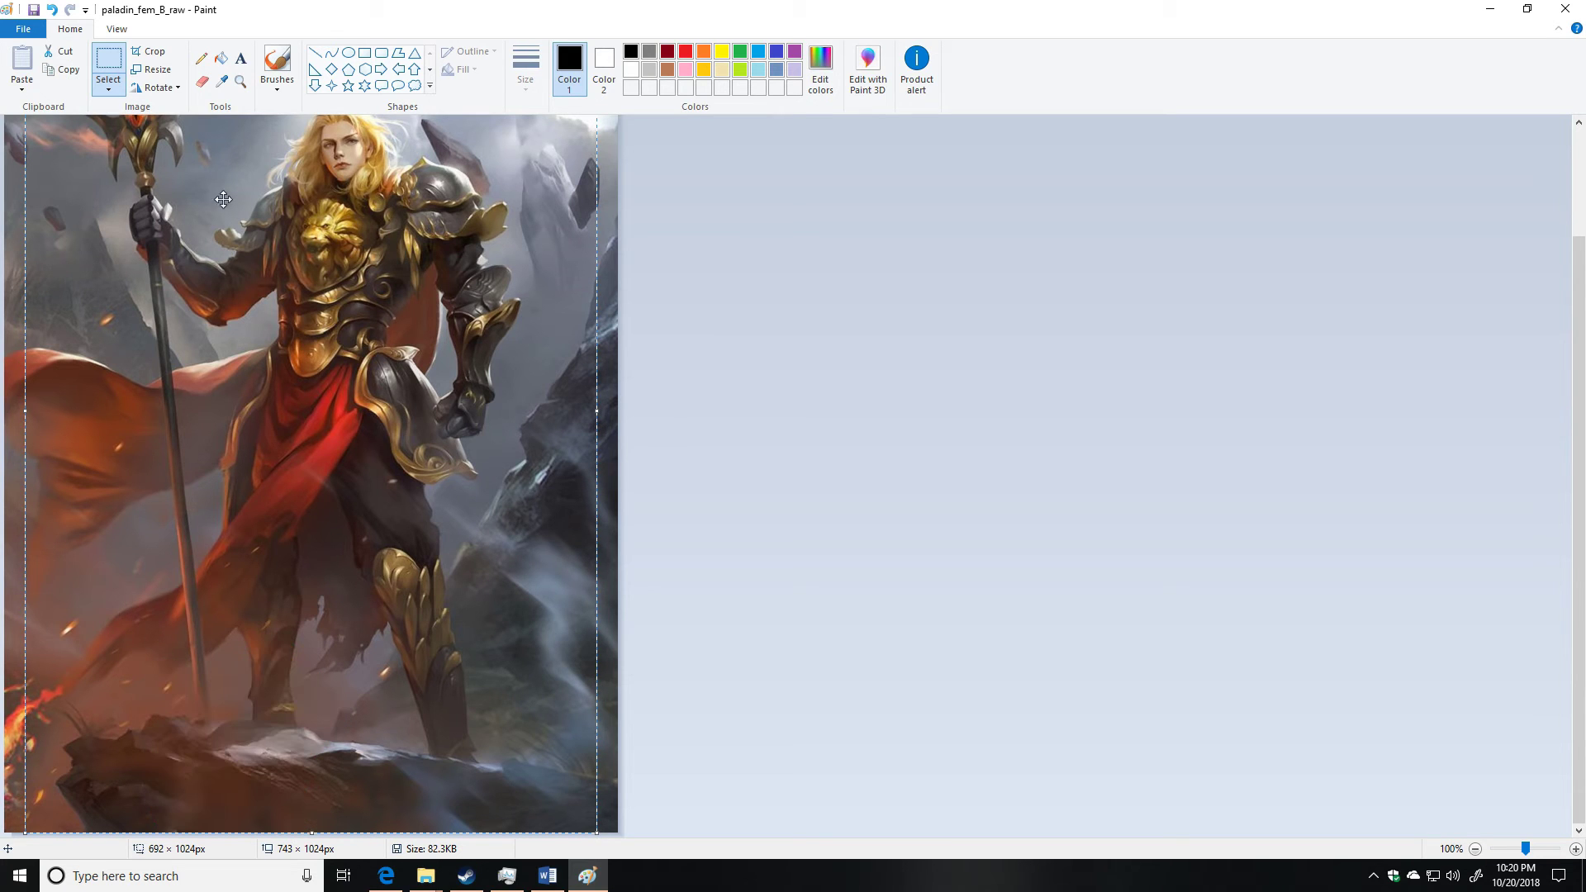
{"action": "left_click", "coordinate": [157, 51]}
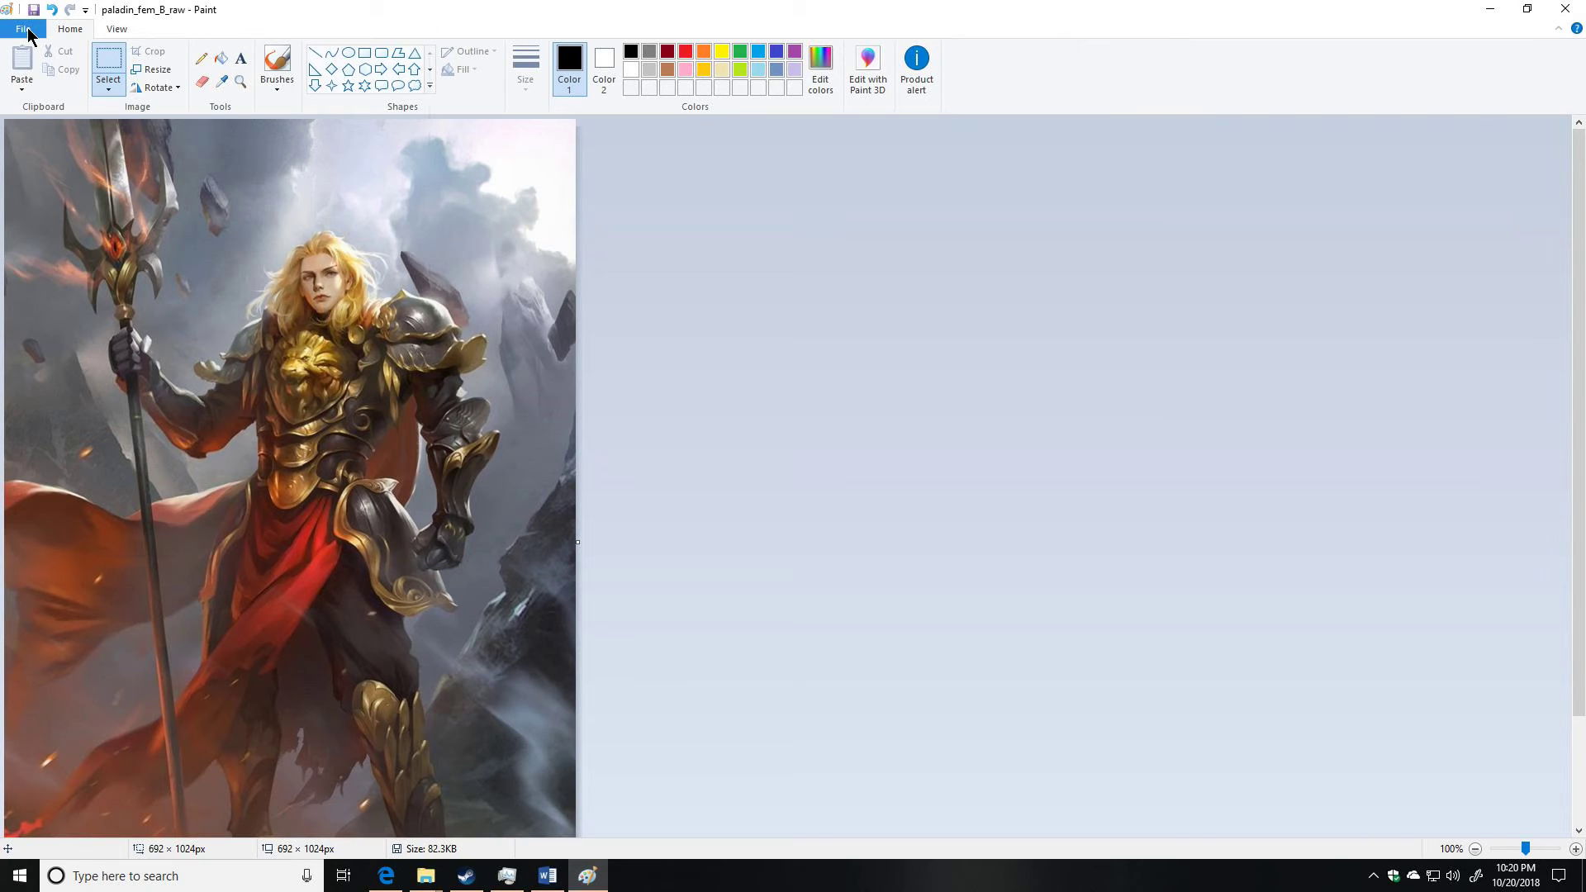
Step: Save the portrait as PNG paladin_fem_B_1024, replacing 'raw' in the name
{"action": "left_click", "coordinate": [33, 29]}
{"action": "mouse_move", "coordinate": [102, 166]}
{"action": "left_click", "coordinate": [293, 85]}
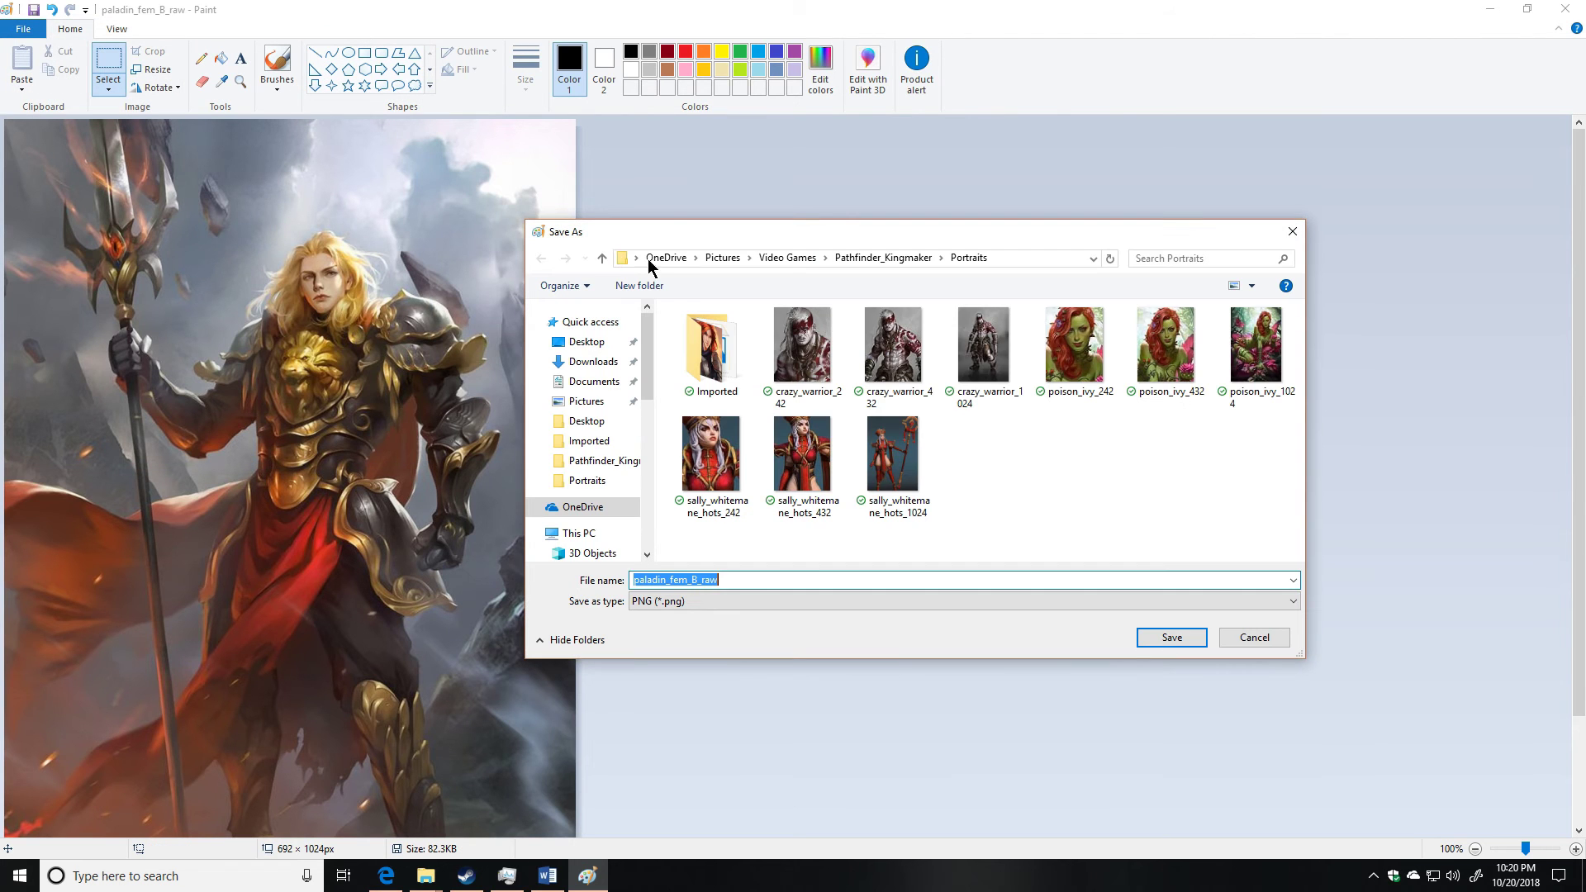
{"action": "left_click", "coordinate": [800, 583]}
{"action": "key", "text": "BackSpace"}
{"action": "key", "text": "BackSpace"}
{"action": "key", "text": "BackSpace"}
{"action": "type", "text": "1024"}
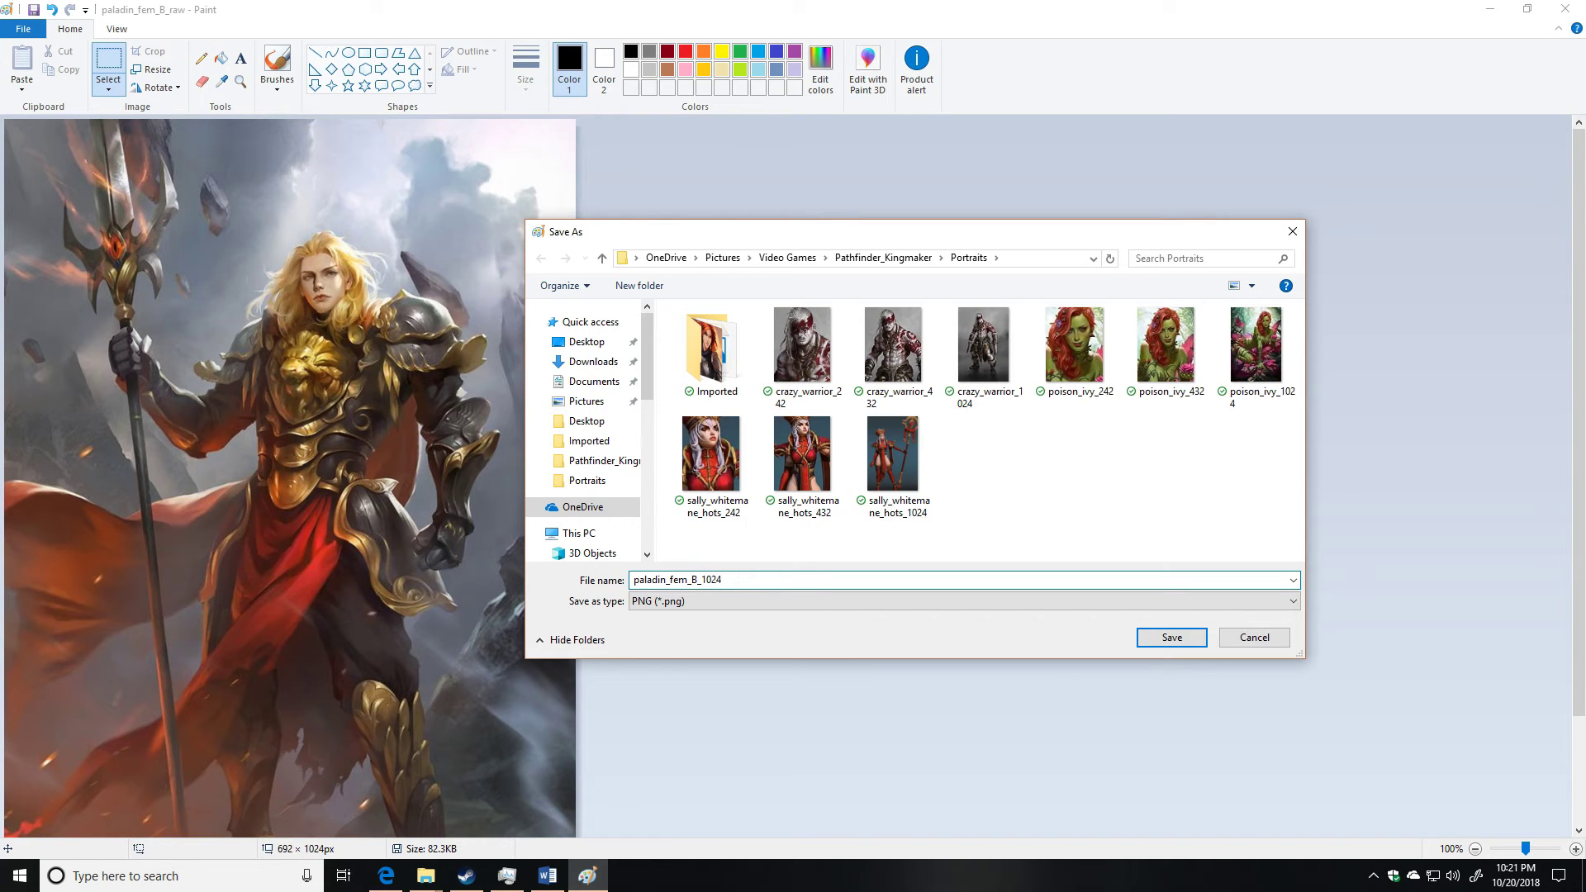
{"action": "left_click", "coordinate": [1167, 643]}
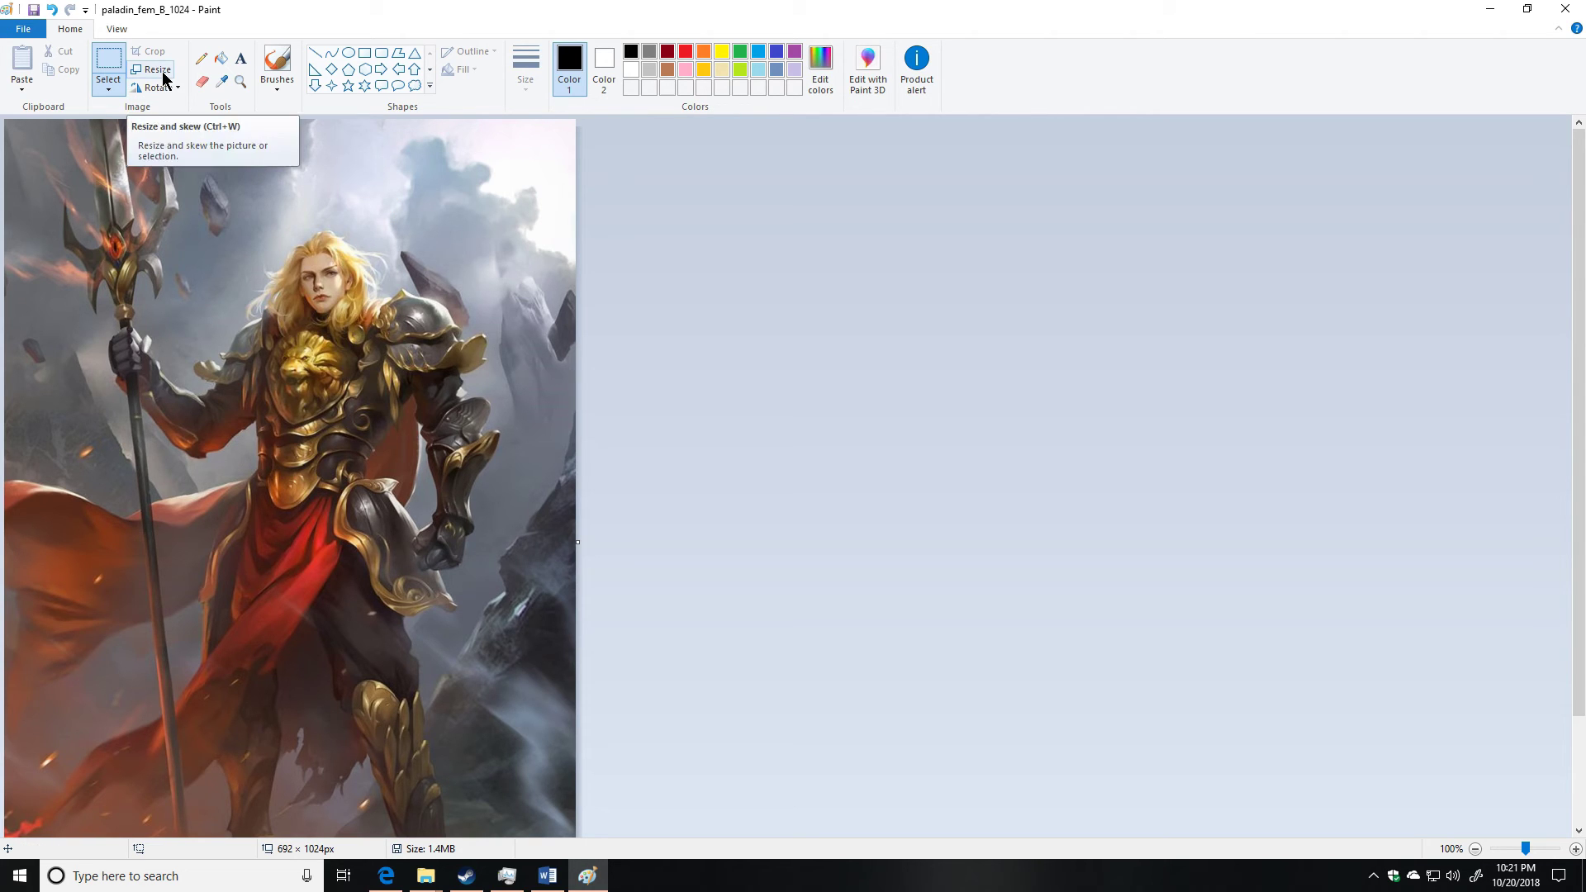
Step: Crop to the upper portion of the portrait and resize it back to 1024 px tall
{"action": "left_click_drag", "start_coordinate": [5, 214], "coordinate": [576, 780]}
{"action": "key", "text": "ctrl+shift+x"}
{"action": "key", "text": "ctrl+w"}
{"action": "left_click", "coordinate": [180, 130]}
{"action": "left_click", "coordinate": [219, 189]}
{"action": "double_click", "coordinate": [219, 188]}
{"action": "type", "text": "1024"}
{"action": "key", "text": "Return"}
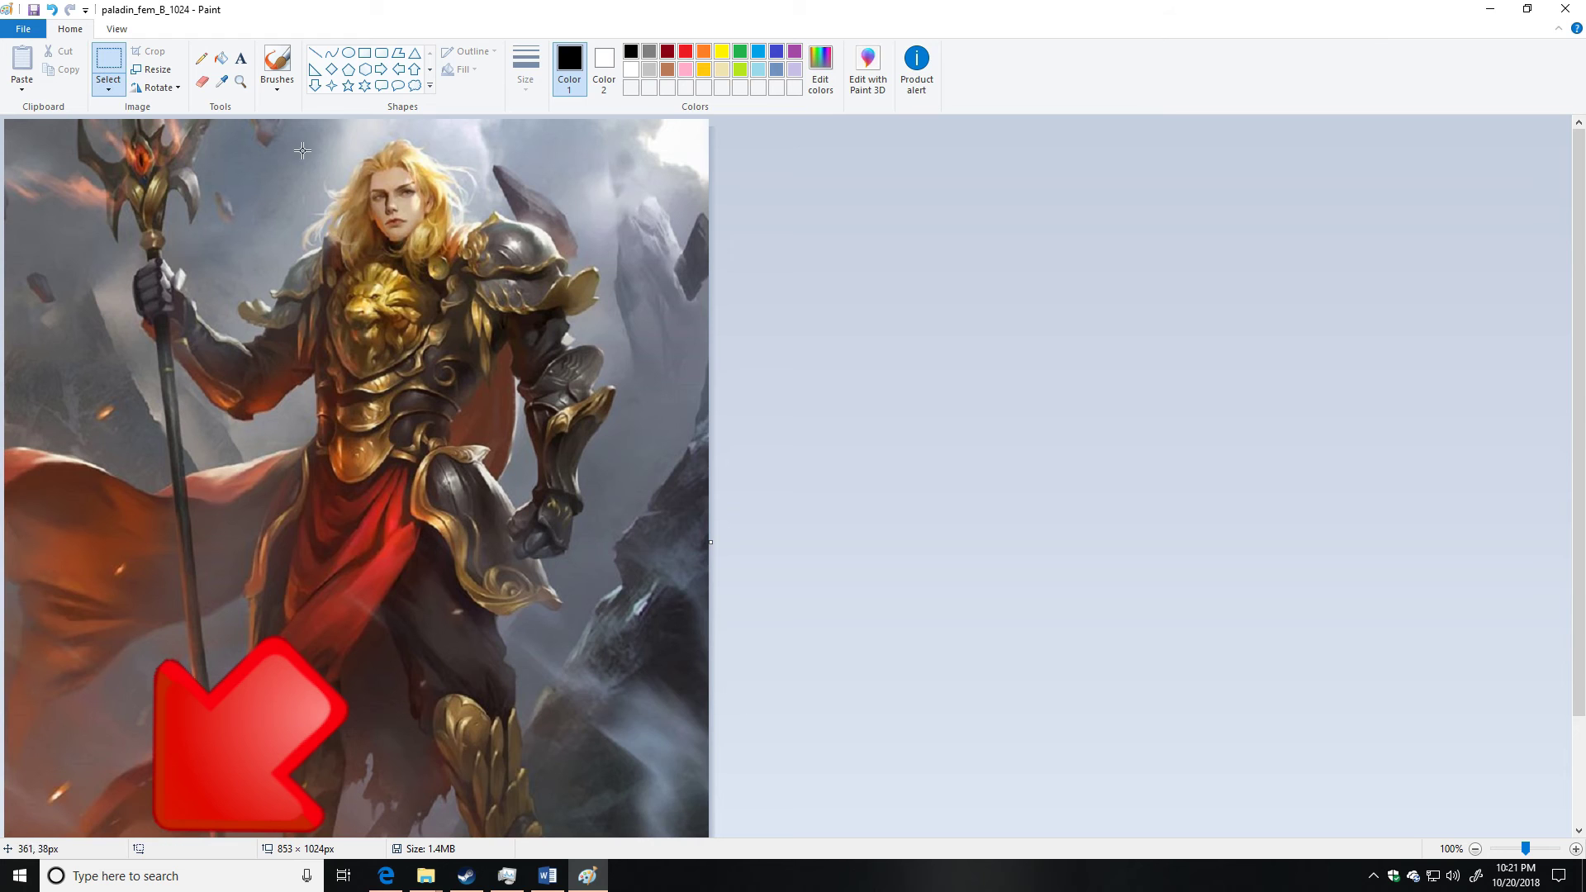
Step: Crop the picture to a 330 × 432 head-and-chest area
{"action": "left_click_drag", "start_coordinate": [262, 153], "coordinate": [541, 451]}
{"action": "left_click_drag", "start_coordinate": [530, 511], "coordinate": [533, 509]}
{"action": "key", "text": "ctrl+shift+x"}
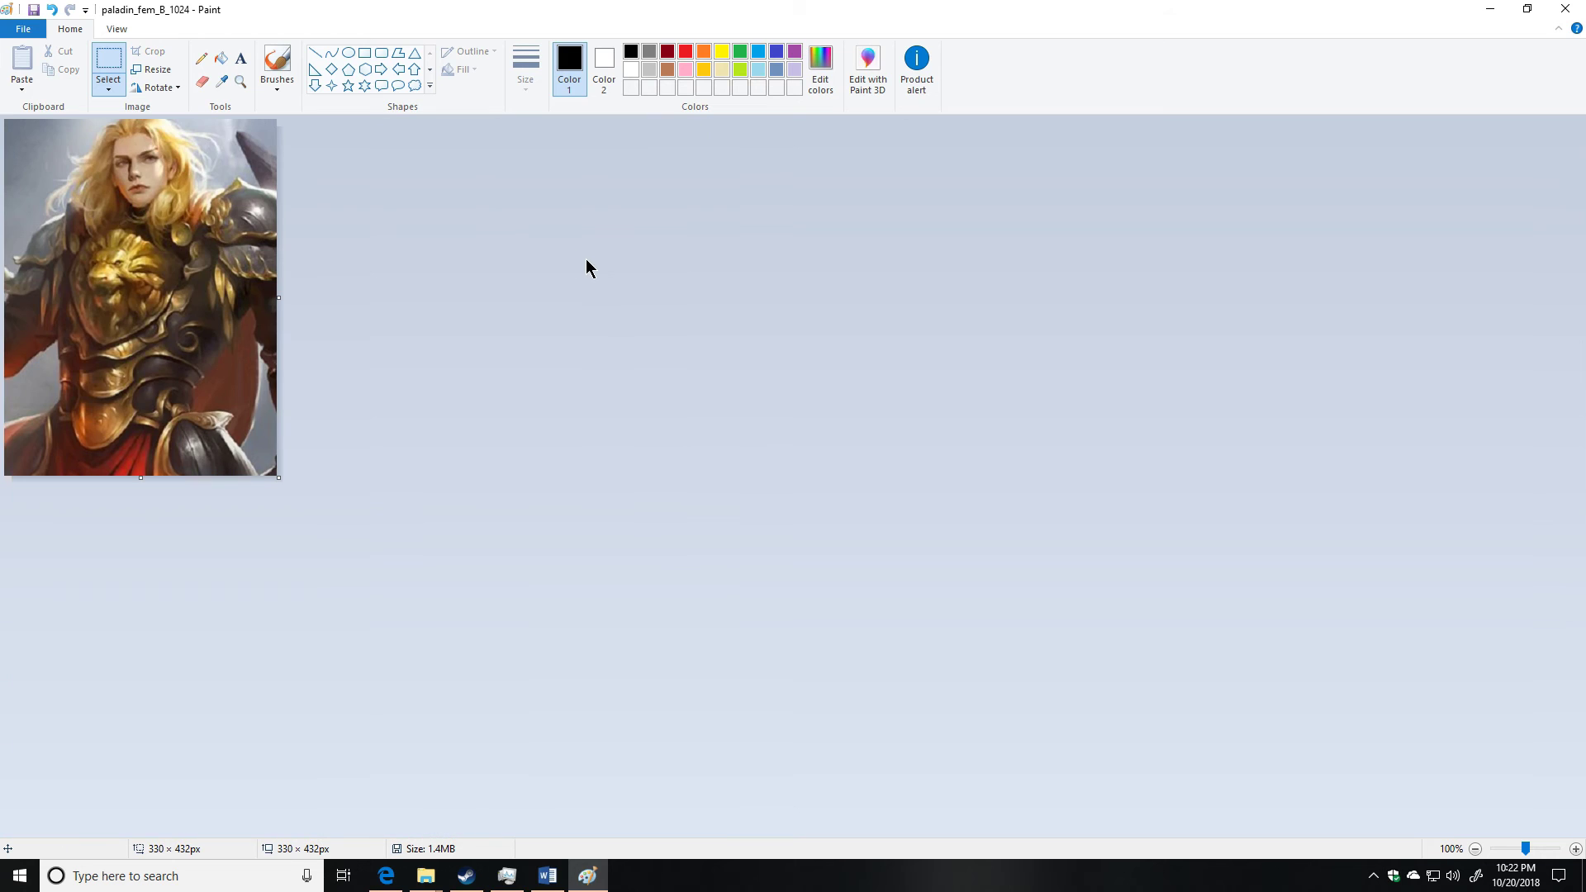
Step: Save it as PNG paladin_fem_B_432, then outline the face and chest area to keep
{"action": "left_click", "coordinate": [23, 29]}
{"action": "mouse_move", "coordinate": [50, 163]}
{"action": "left_click", "coordinate": [240, 73]}
{"action": "left_click", "coordinate": [780, 581]}
{"action": "key", "text": "BackSpace"}
{"action": "key", "text": "BackSpace"}
{"action": "key", "text": "BackSpace"}
{"action": "key", "text": "BackSpace"}
{"action": "type", "text": "432"}
{"action": "left_click", "coordinate": [1189, 641]}
{"action": "left_click_drag", "start_coordinate": [73, 127], "coordinate": [198, 163]}
{"action": "left_click_drag", "start_coordinate": [63, 125], "coordinate": [216, 329]}
Step: Crop to the 185 × 242 face close-up and save it as PNG paladin_fem_B_242
{"action": "left_click", "coordinate": [149, 51]}
{"action": "left_click", "coordinate": [23, 29]}
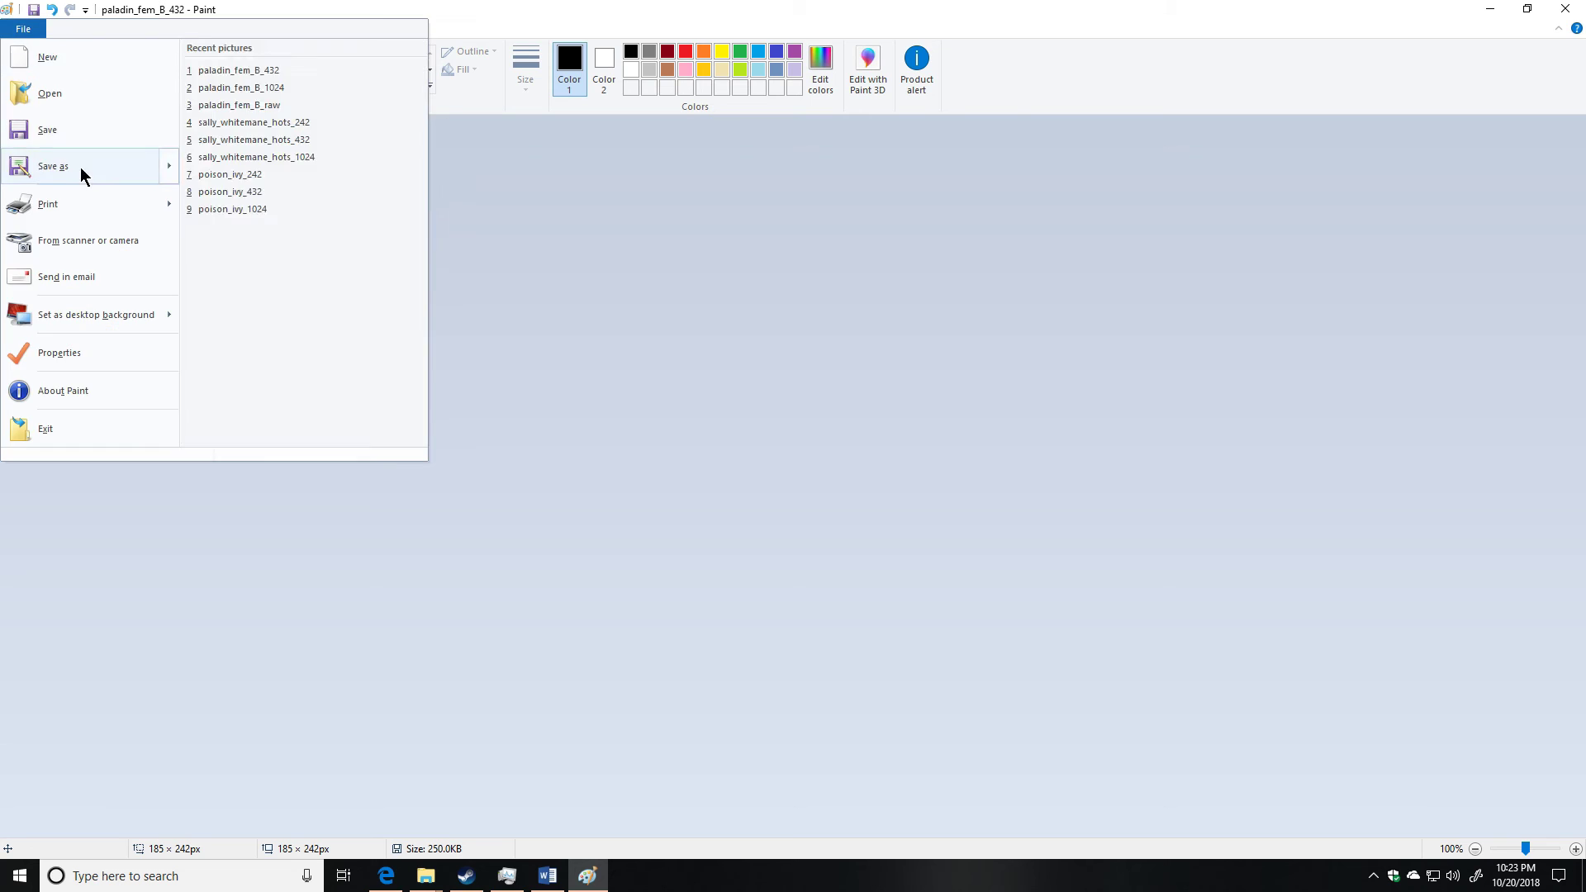
{"action": "left_click", "coordinate": [71, 162]}
{"action": "left_click", "coordinate": [735, 585]}
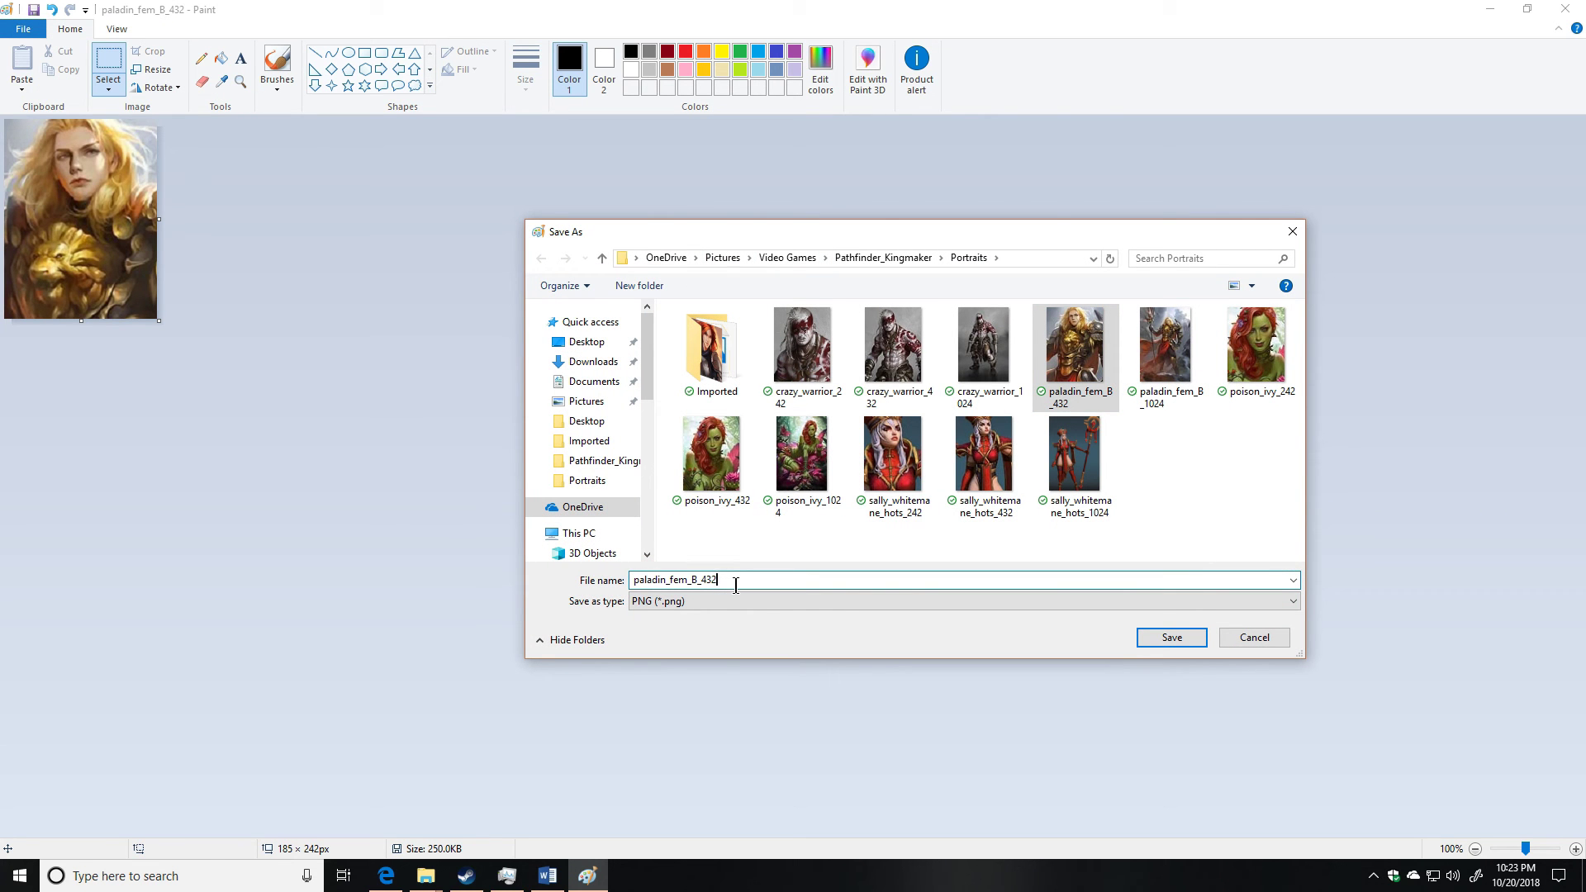
{"action": "key", "text": "BackSpace"}
{"action": "key", "text": "BackSpace"}
{"action": "key", "text": "BackSpace"}
{"action": "type", "text": "242"}
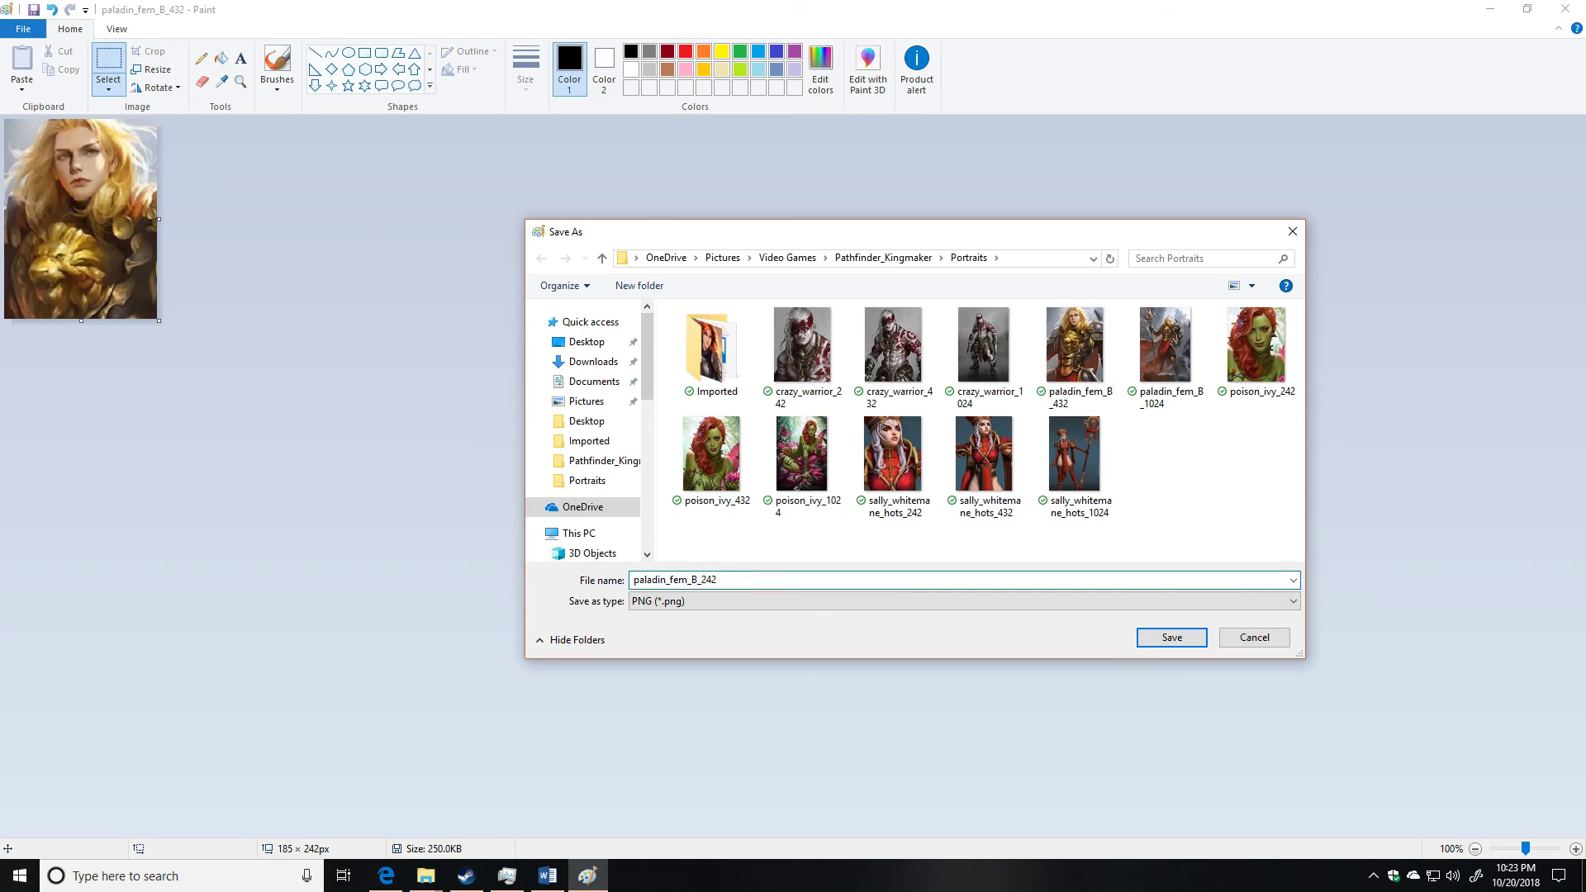
{"action": "left_click", "coordinate": [1144, 638]}
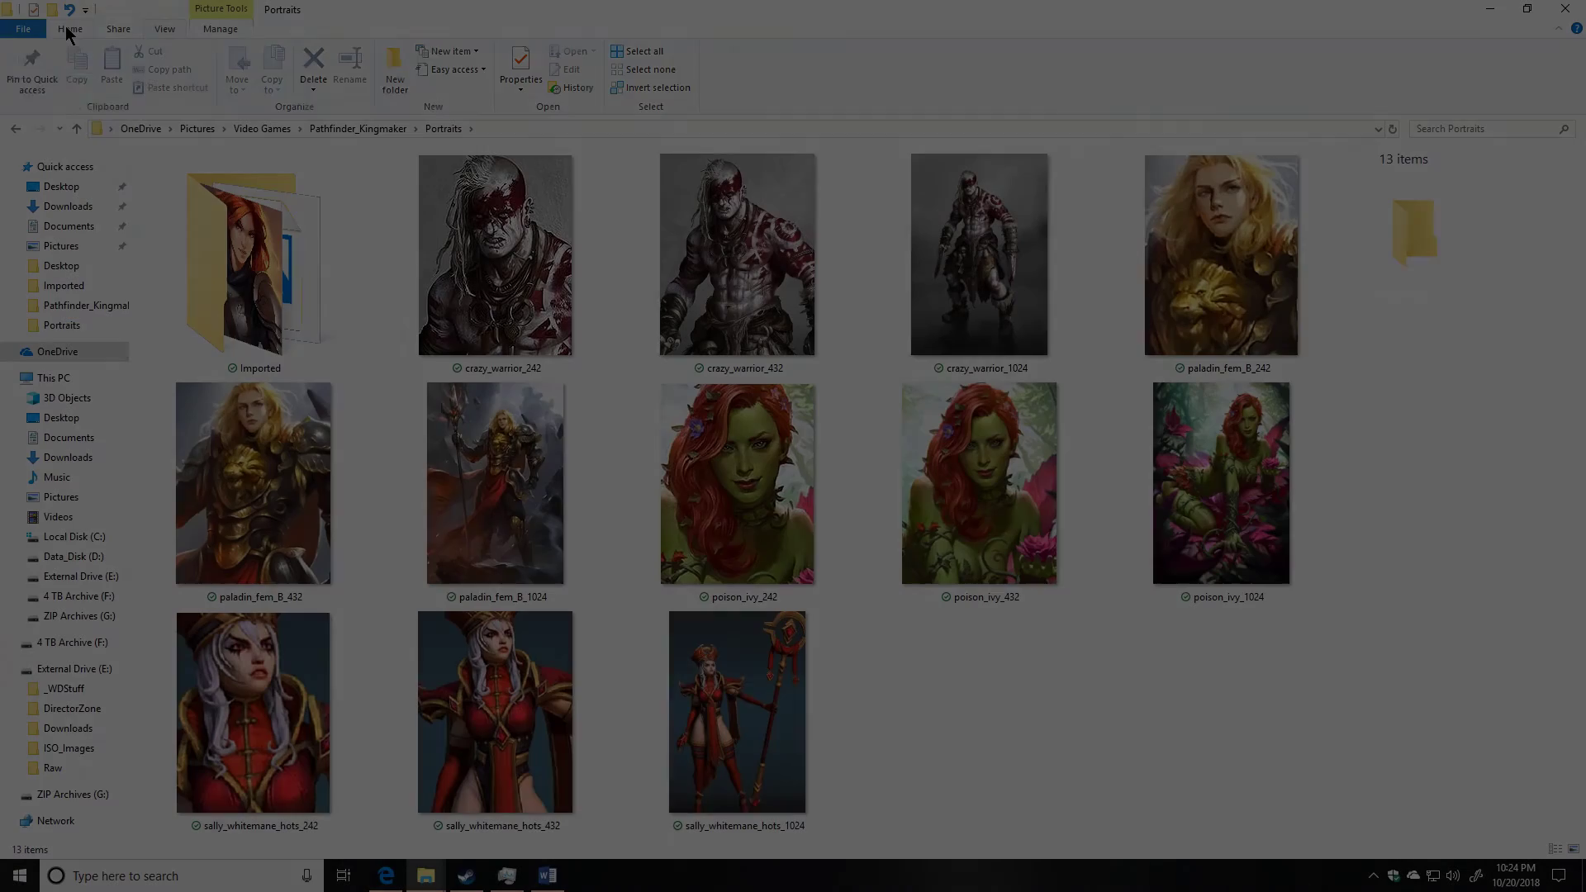